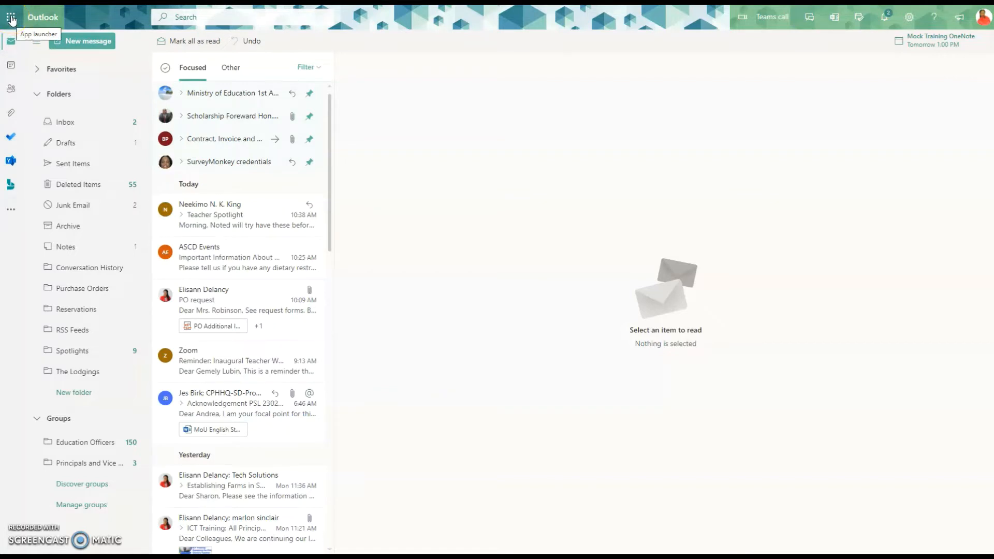
Step: Switch from Outlook to Sway and create a new blank Sway
left_click(11, 20)
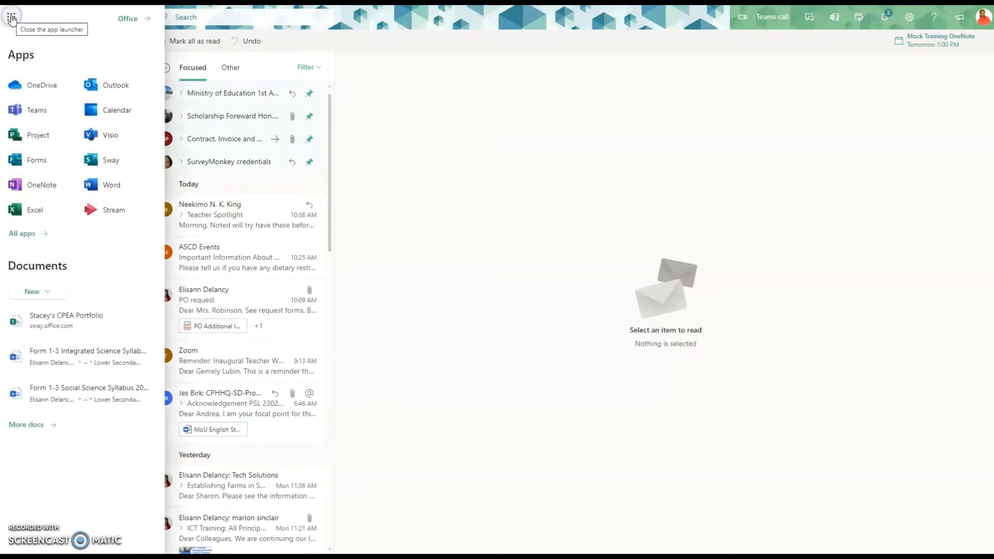
left_click(111, 161)
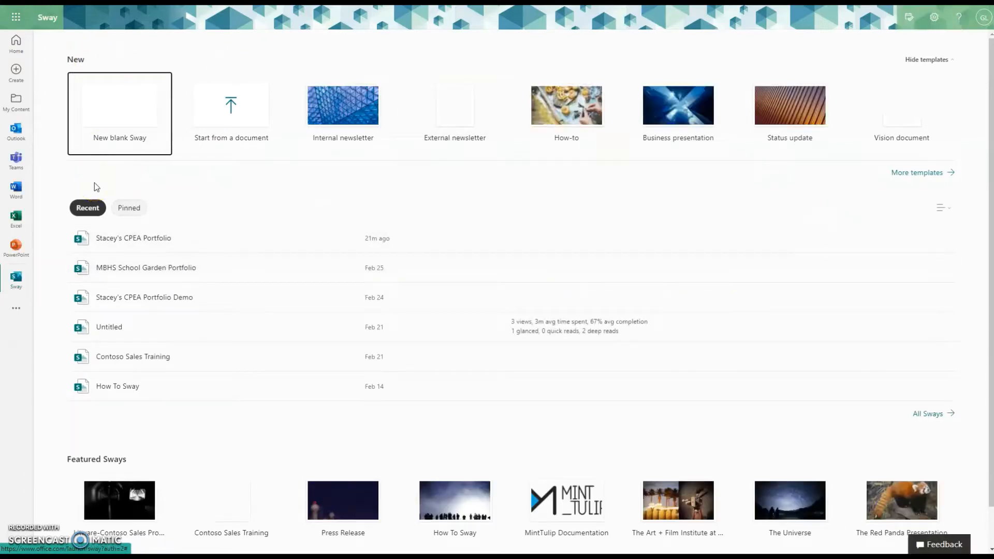
left_click(125, 104)
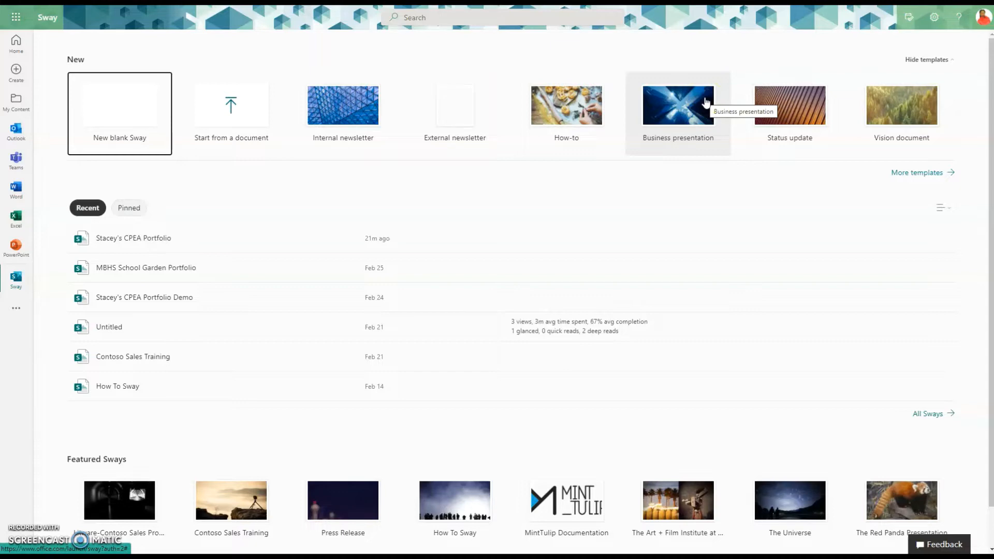
left_click(110, 105)
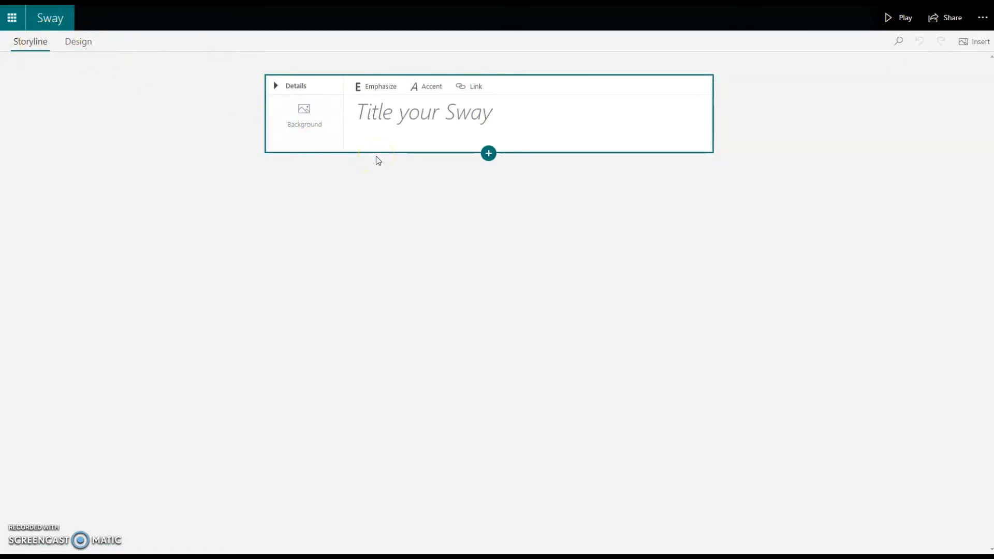
Step: Title the Sway with the student's first name in possessive form followed by "Portfolio"
left_click(425, 109)
left_click(495, 113)
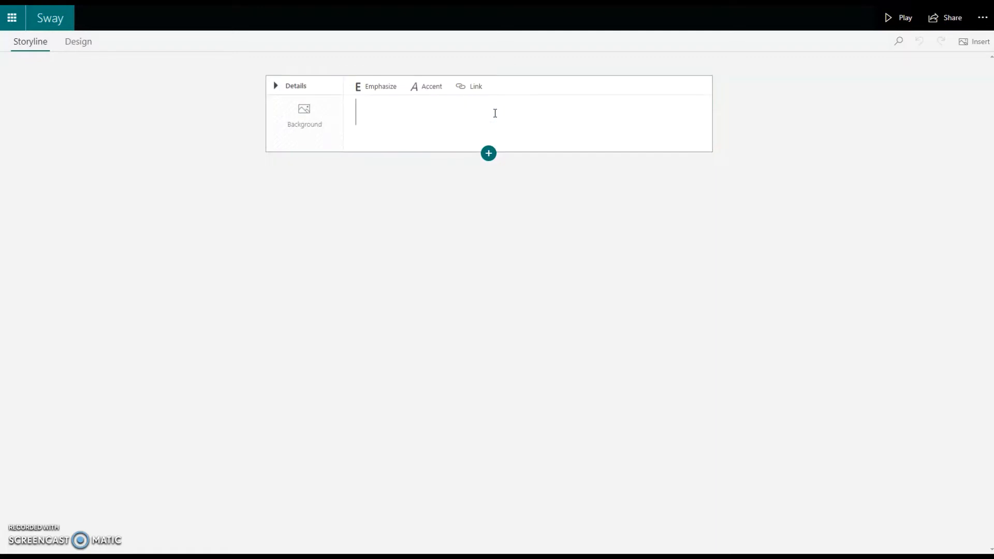
type("Stacey's Port")
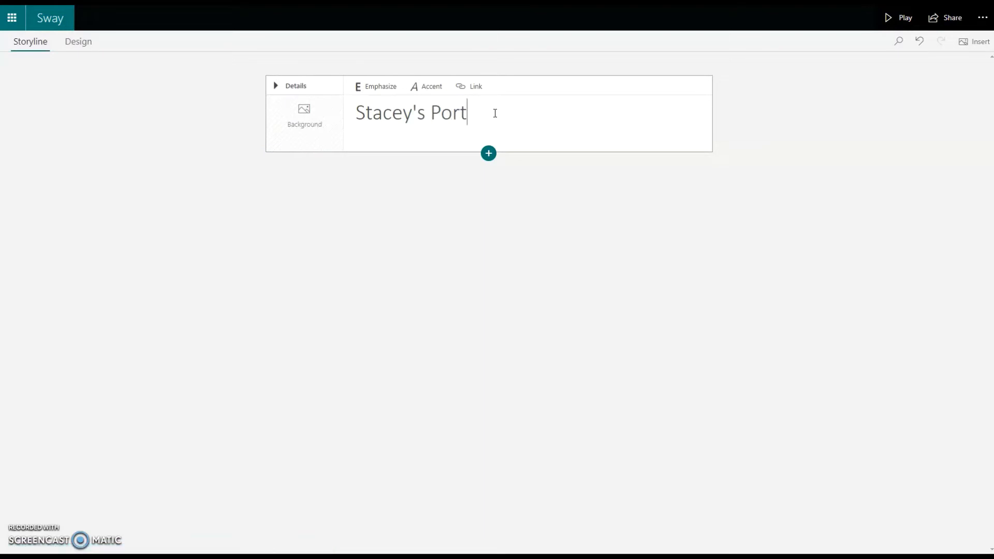
type("folio")
Step: Emphasize the whole title text, trying the Accent style on it and removing that style again
left_click_drag(515, 114, 348, 111)
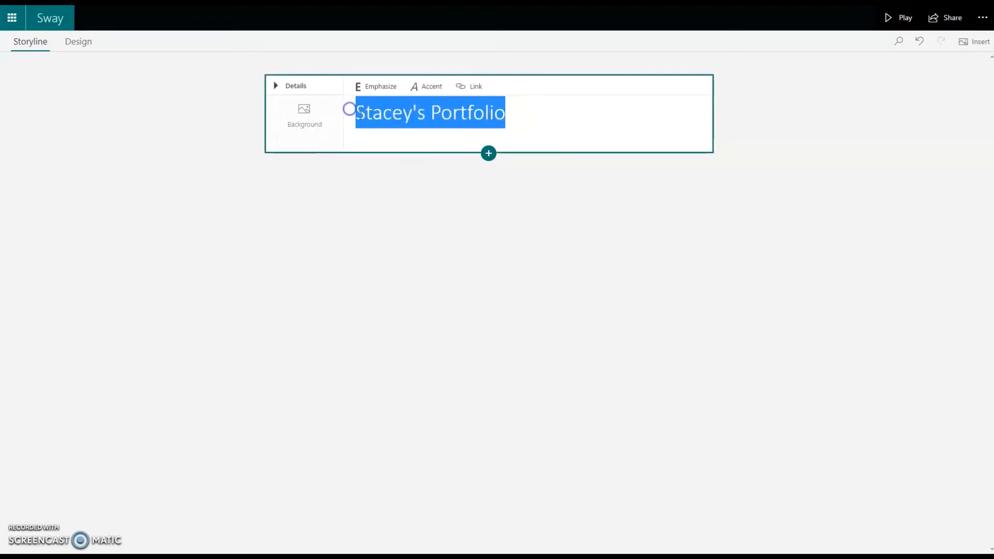
left_click(375, 91)
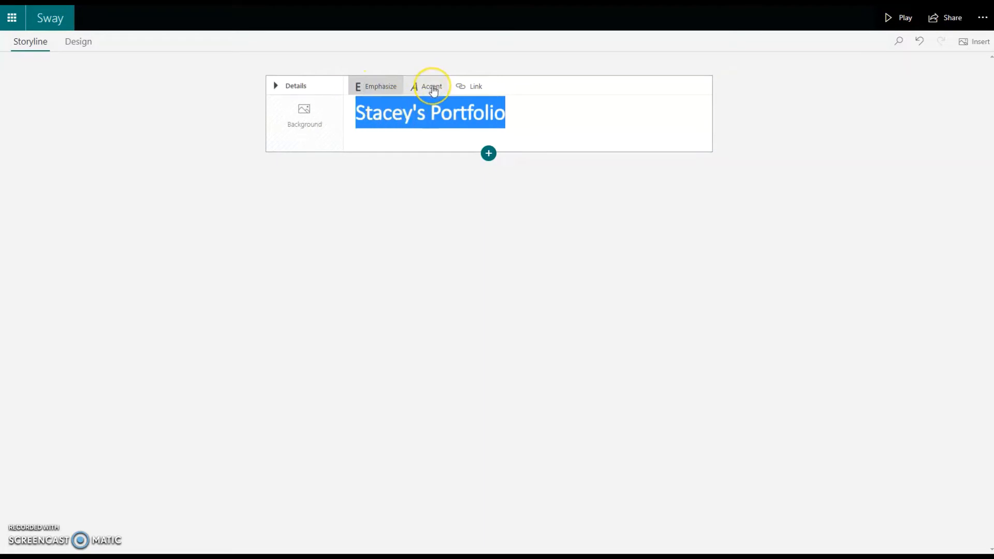
left_click(432, 89)
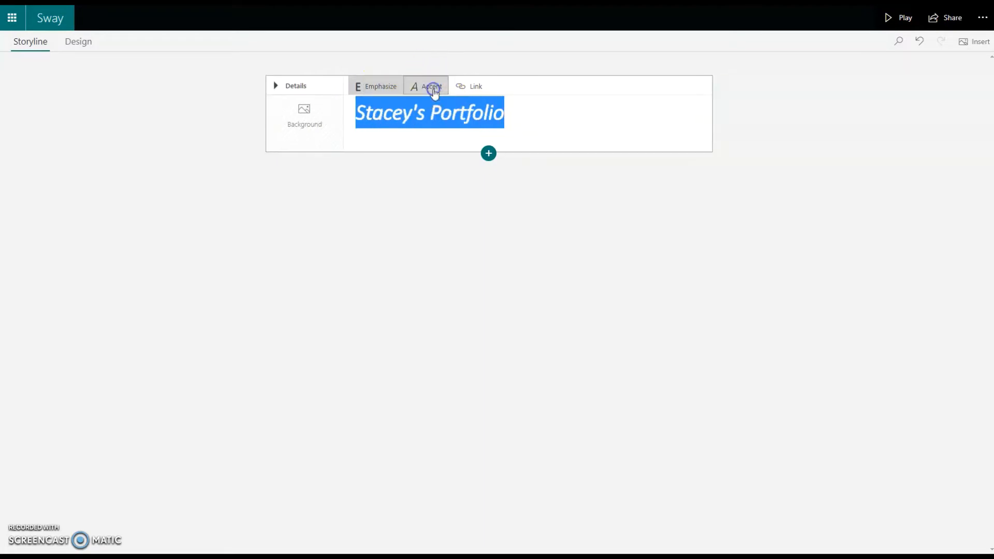
left_click(433, 88)
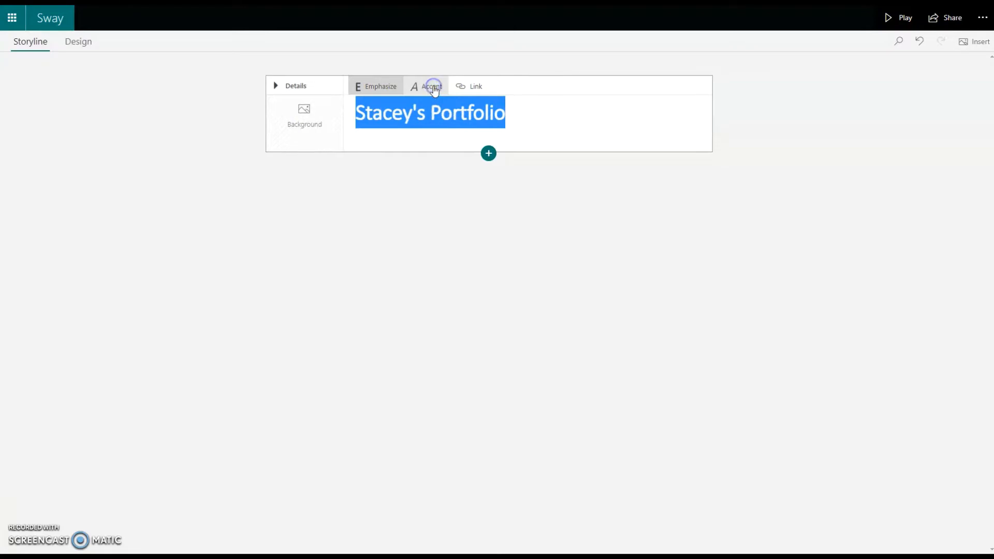
left_click(543, 116)
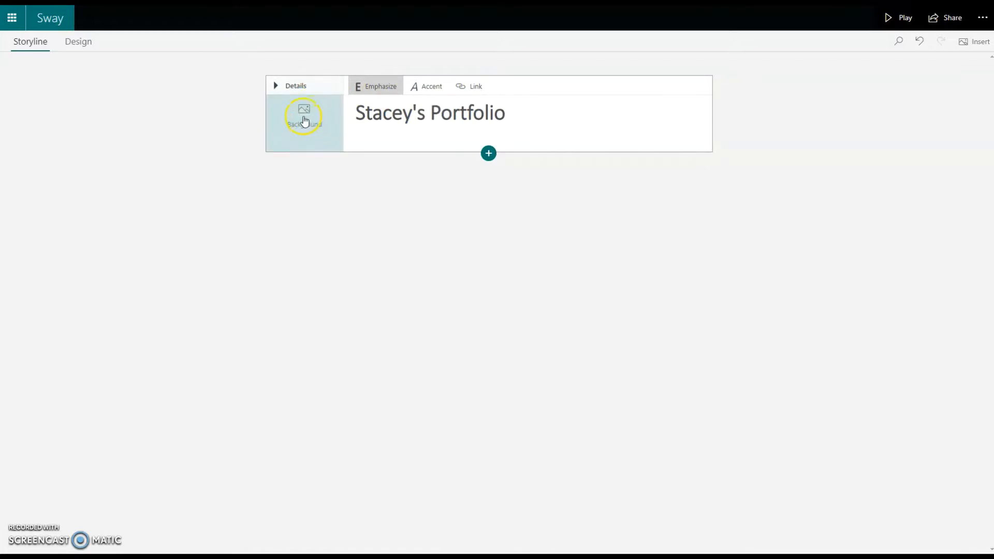
Step: Set the title card's background to the device's Desktop image whose file name starts with 9b511308-15f6-4747
left_click(310, 118)
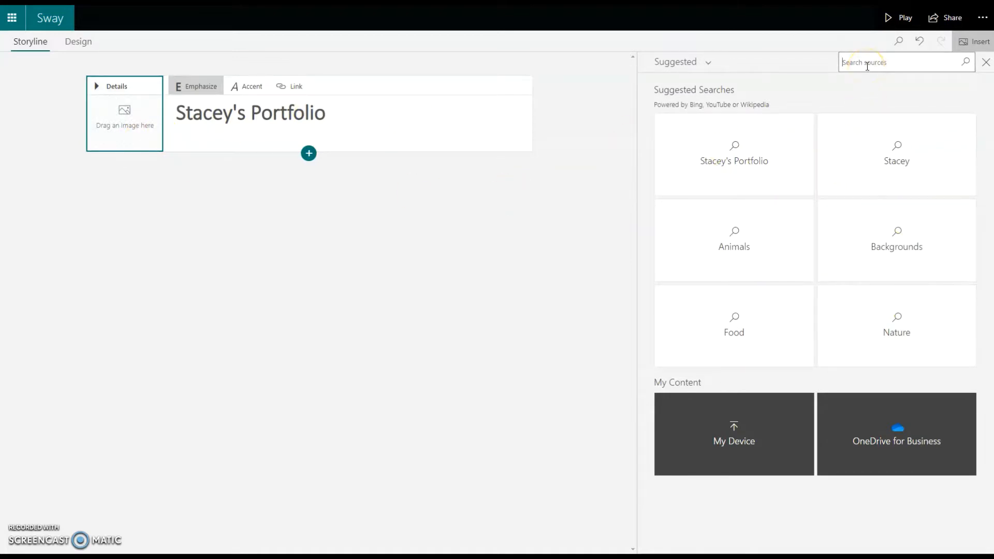
left_click(741, 418)
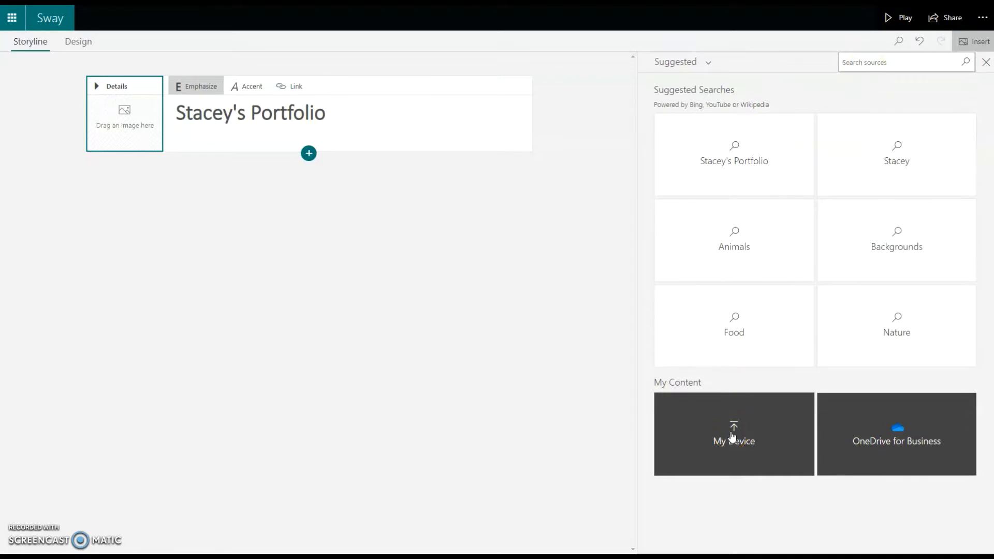
left_click(731, 433)
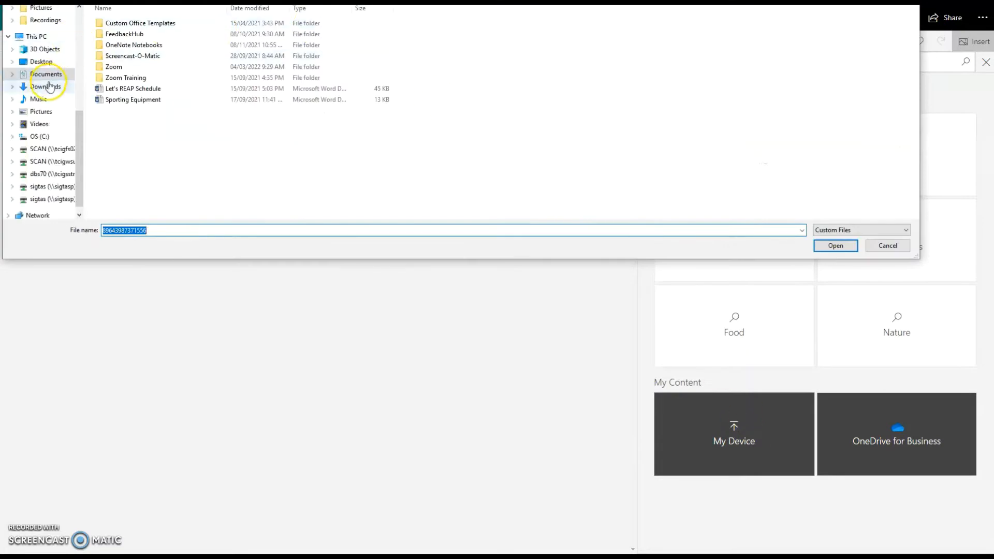
left_click(47, 62)
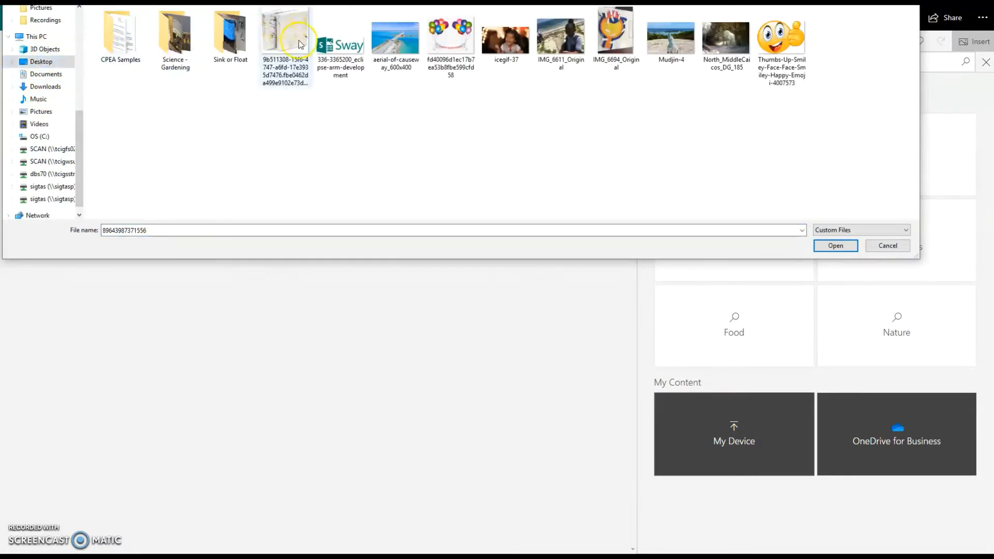
left_click(273, 37)
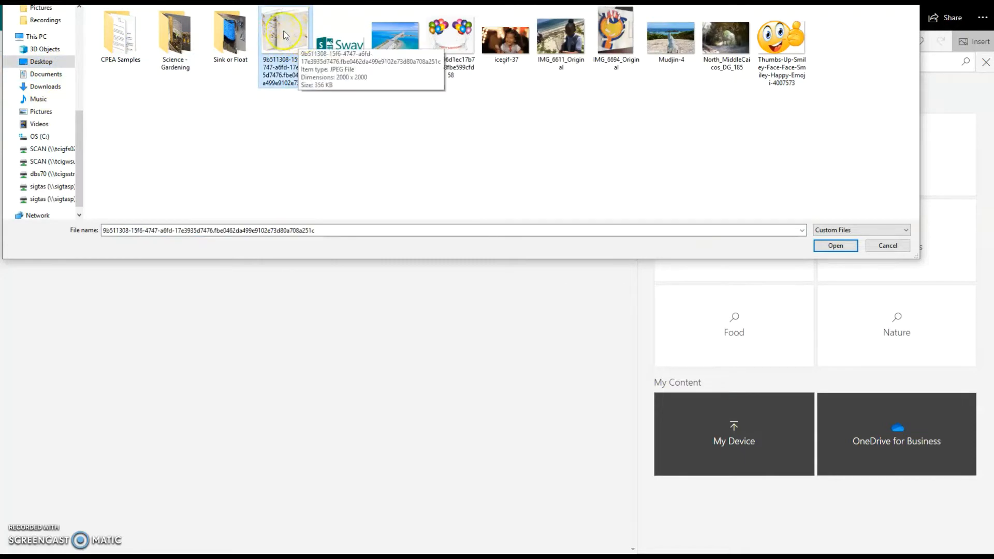
left_click(831, 245)
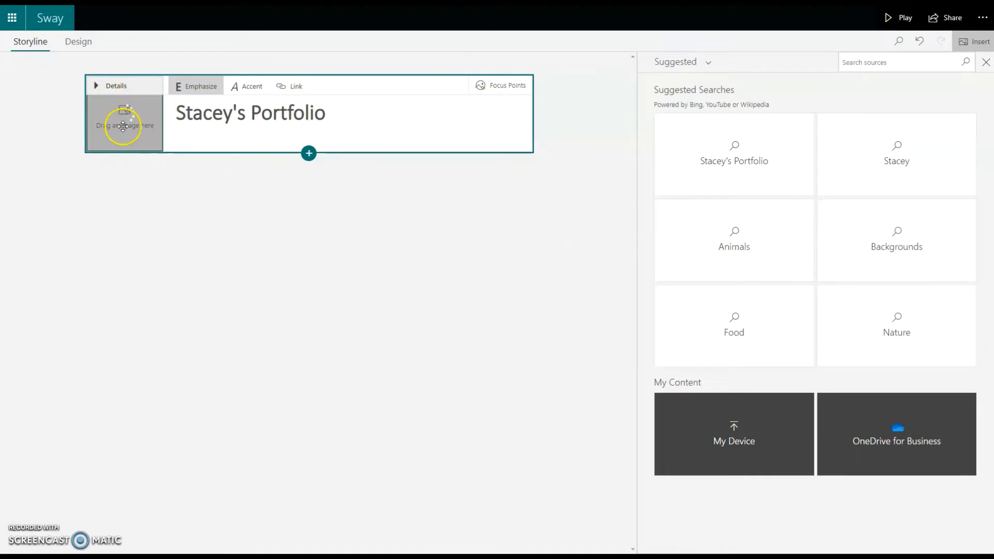
Step: Insert three Heading 1 cards one after another beneath the title card
left_click(309, 154)
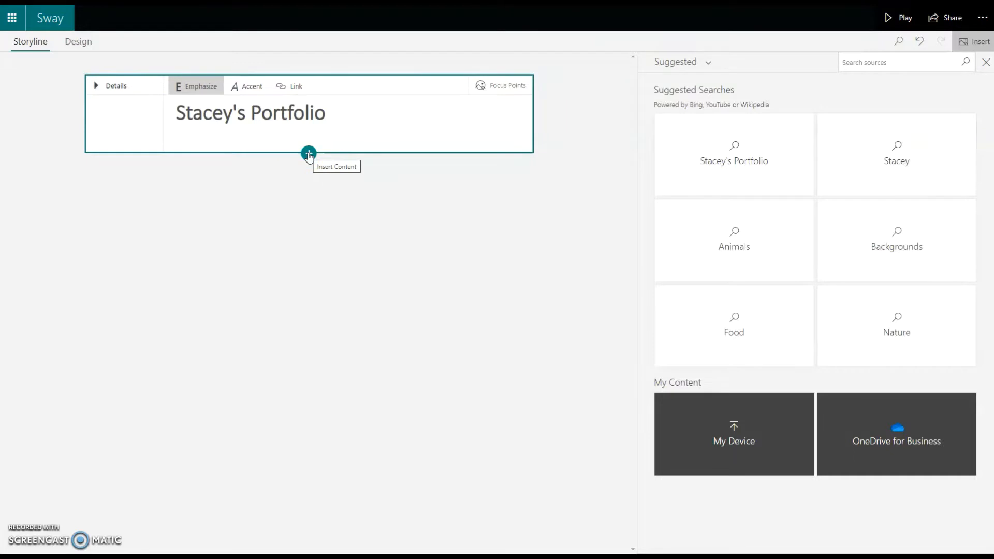
left_click(309, 154)
left_click(223, 182)
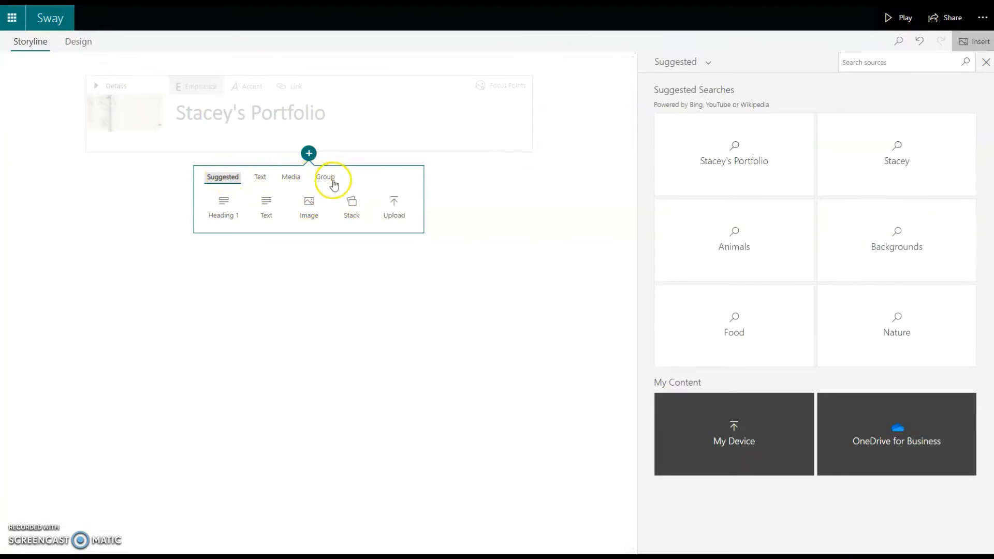
left_click(221, 207)
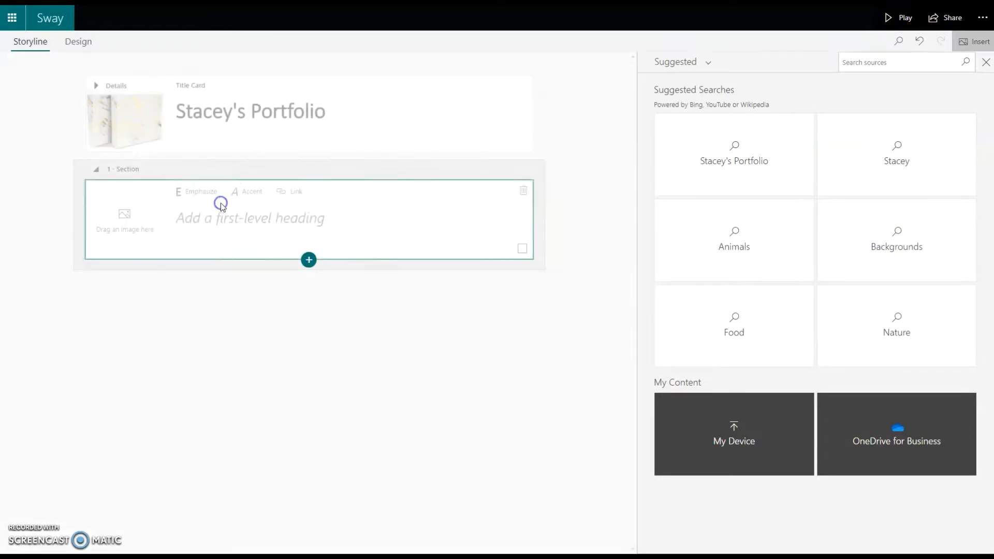
left_click(309, 259)
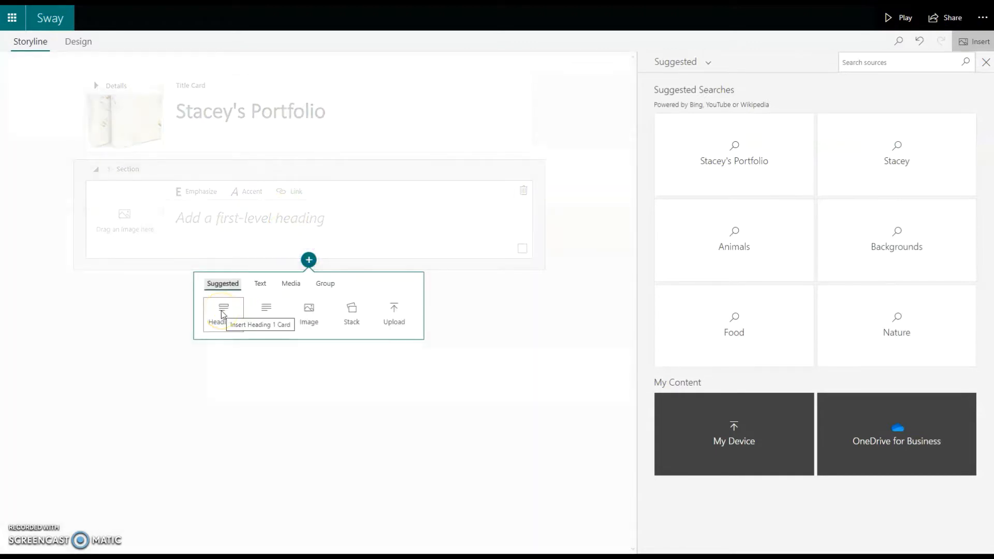
left_click(223, 314)
left_click(309, 373)
left_click(223, 429)
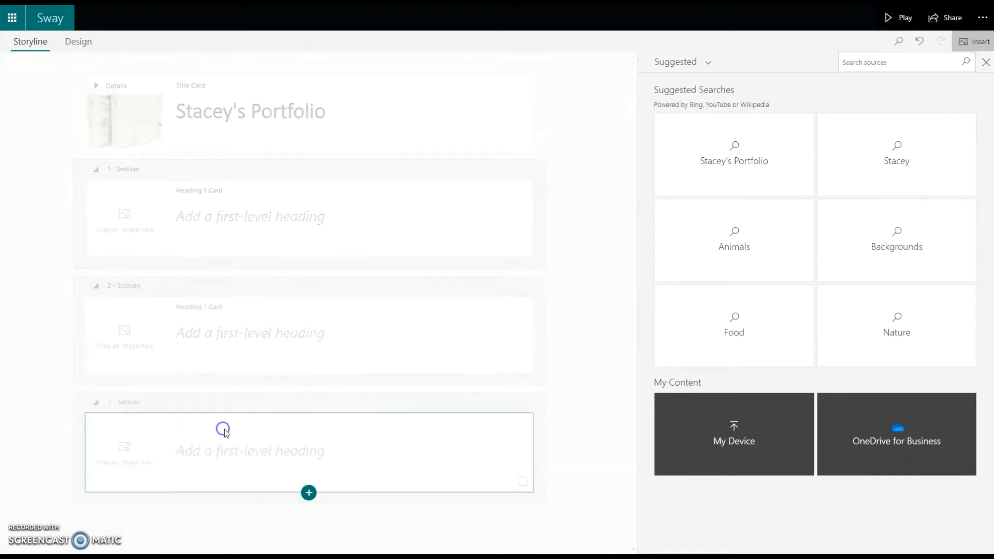
Step: Enter "Project", "Book Report" and "Writing Portfolio" as the headings of sections 1, 2 and 3
left_click(254, 210)
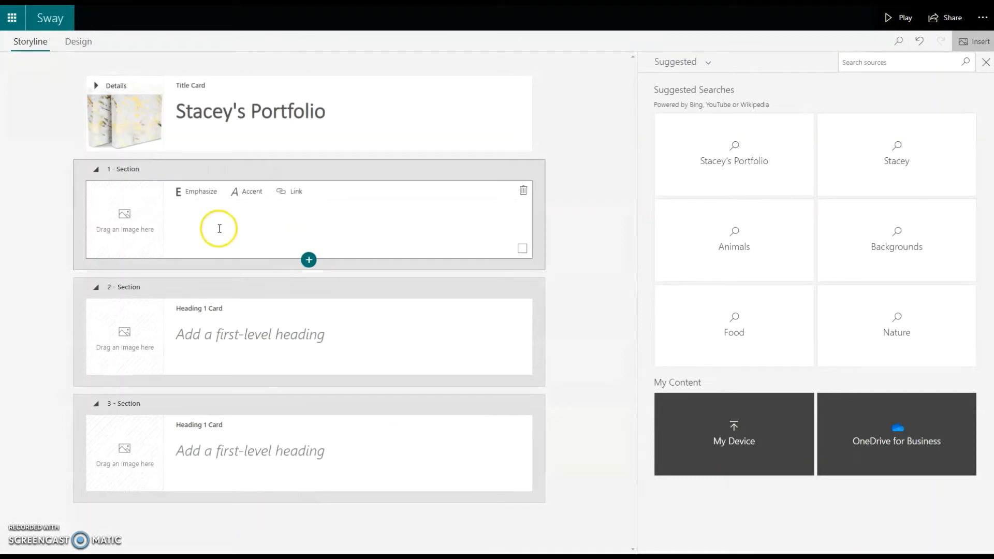
type("Project")
left_click(239, 233)
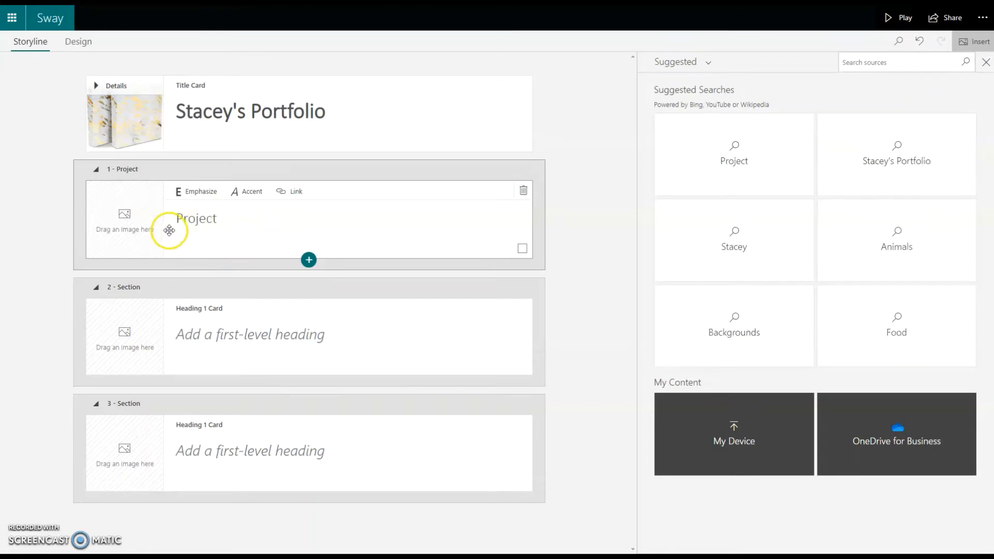
left_click(257, 335)
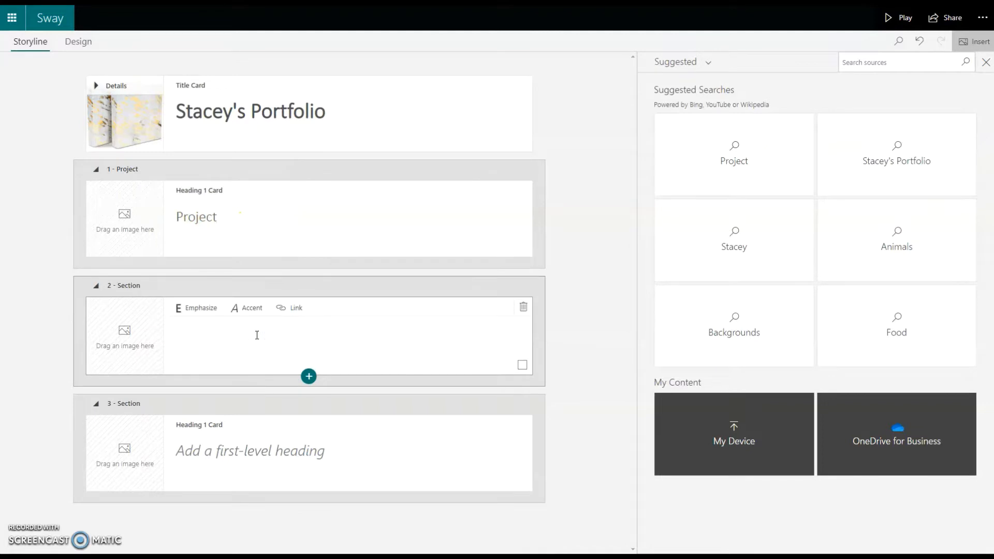
left_click(256, 335)
type("Book Report")
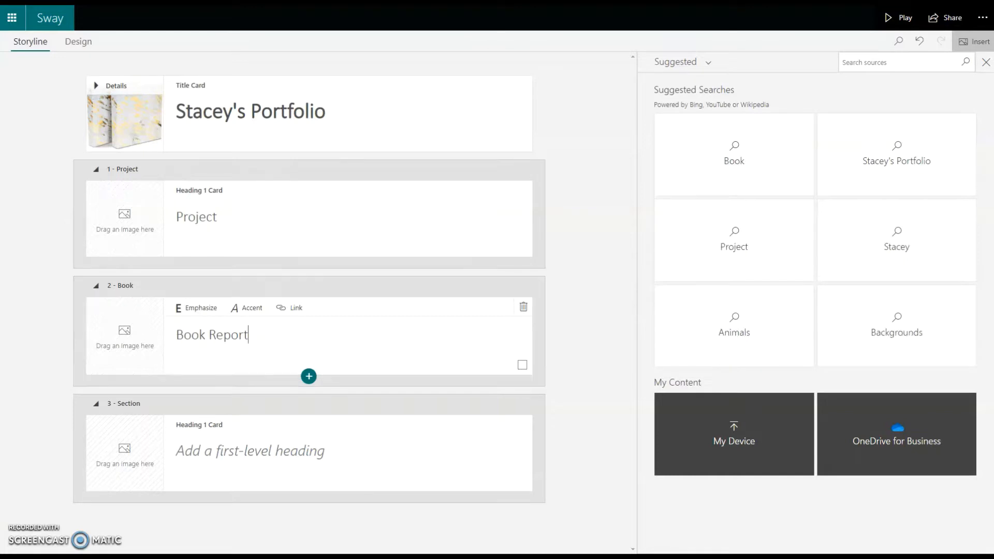
left_click(263, 452)
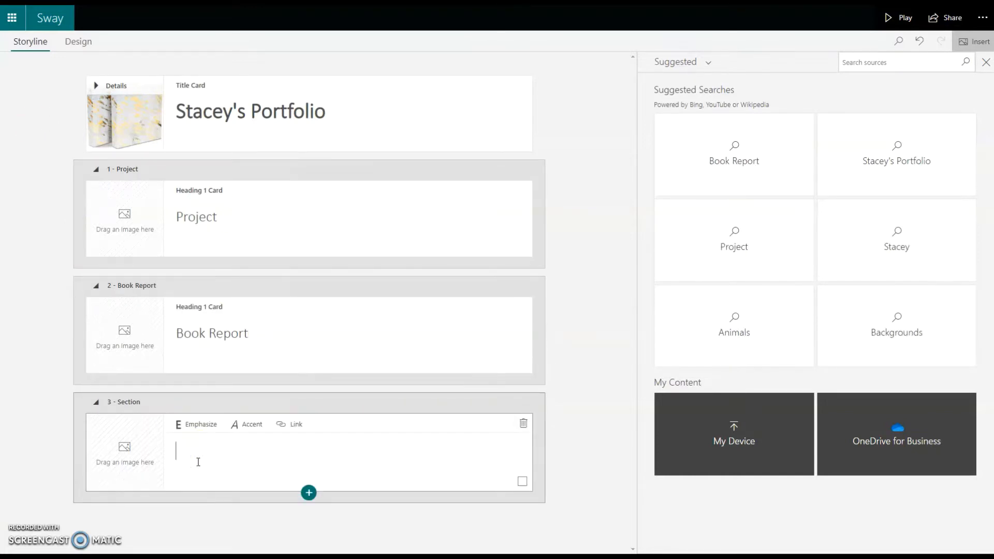
type("Writing Portfolio")
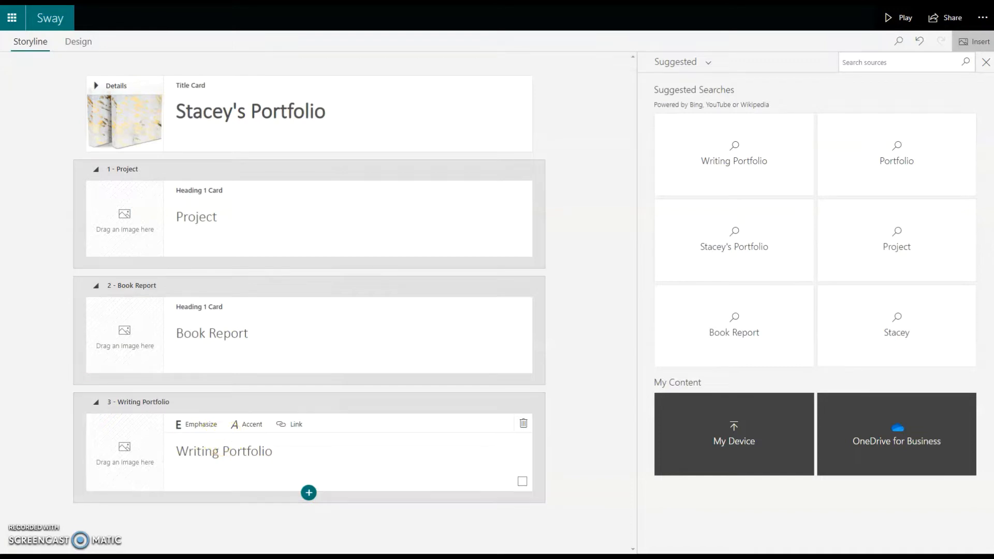
Step: Add a fourth Heading 1 card after the Writing Portfolio section and enter "Can Do Skills" as its heading
left_click(309, 493)
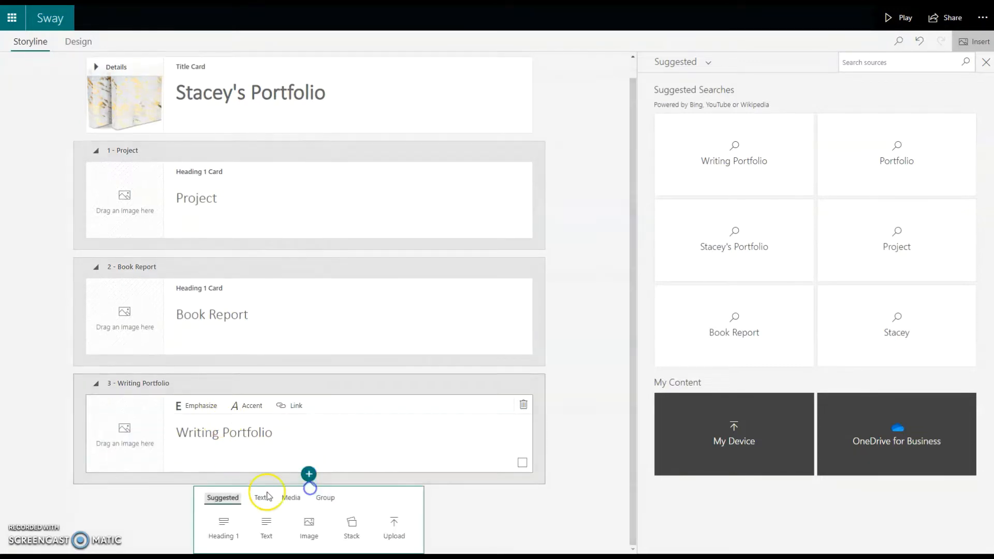
left_click(208, 530)
left_click(216, 448)
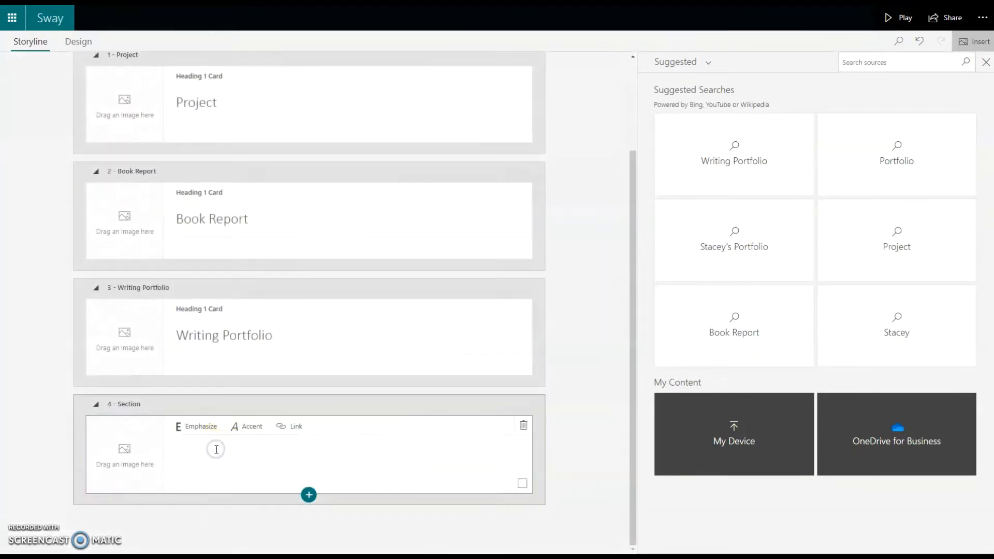
left_click(217, 450)
type("Can do Skil")
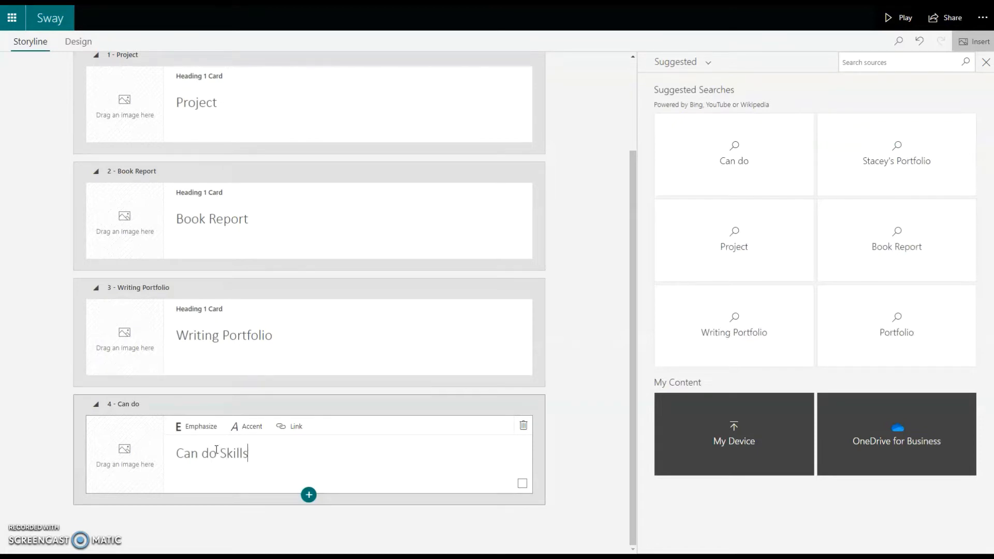
type("ls")
left_click(208, 454)
key("BackSpace")
type("D")
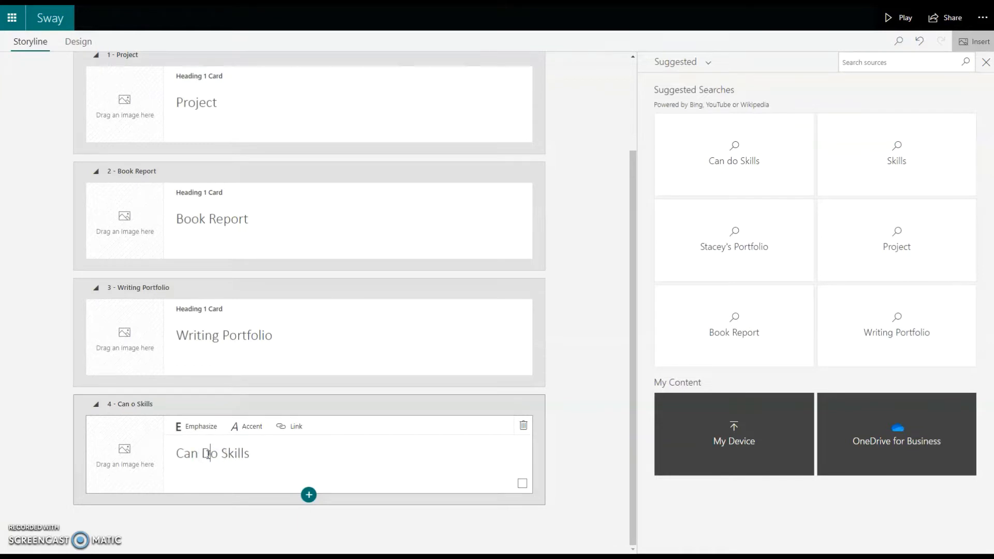
Step: Emphasize the headings Can Do Skills, Writing Portfolio, Book Report and Project
left_click_drag(253, 456, 176, 453)
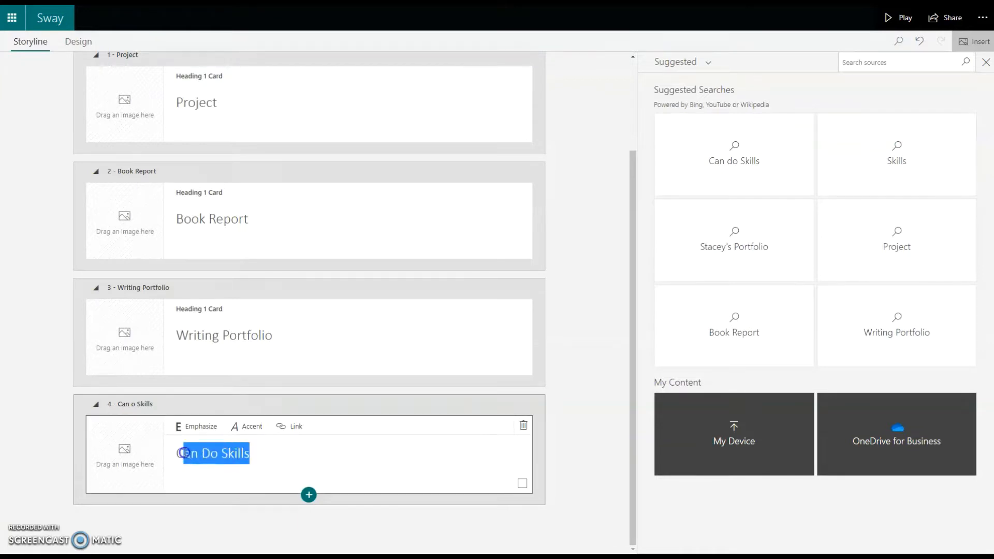
left_click(194, 426)
left_click(285, 335)
left_click_drag(280, 337, 177, 336)
left_click(194, 312)
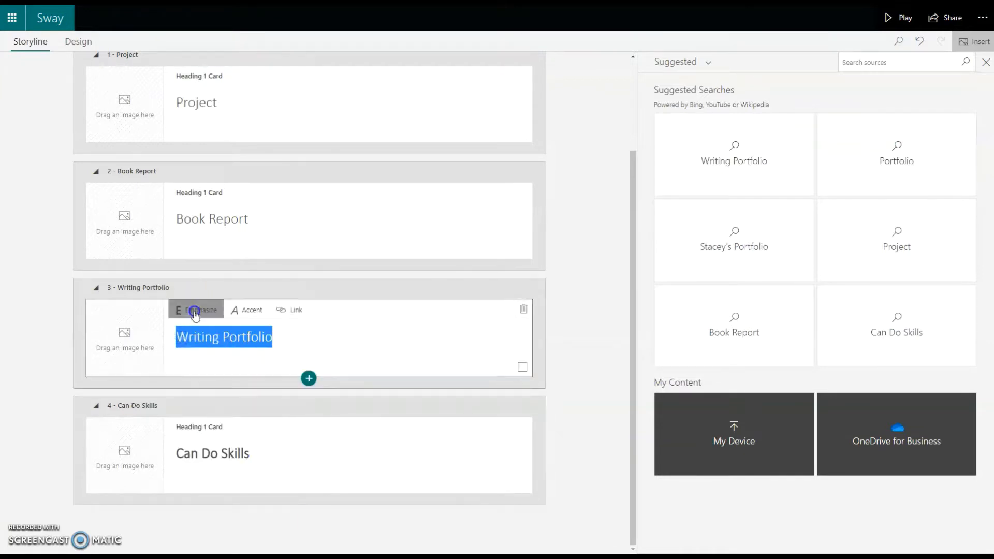
left_click(259, 219)
left_click_drag(258, 221, 178, 220)
left_click(195, 194)
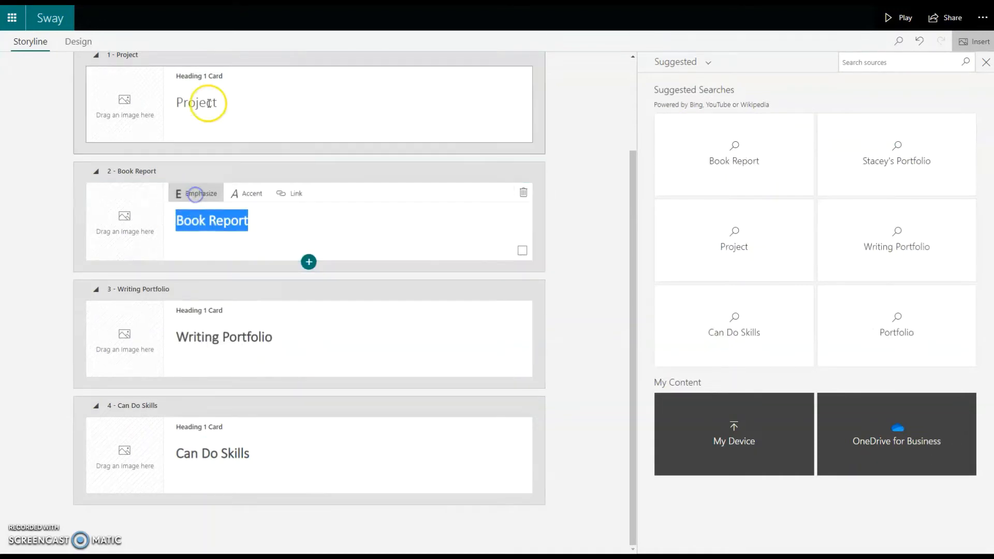
left_click_drag(208, 103, 175, 103)
left_click(200, 76)
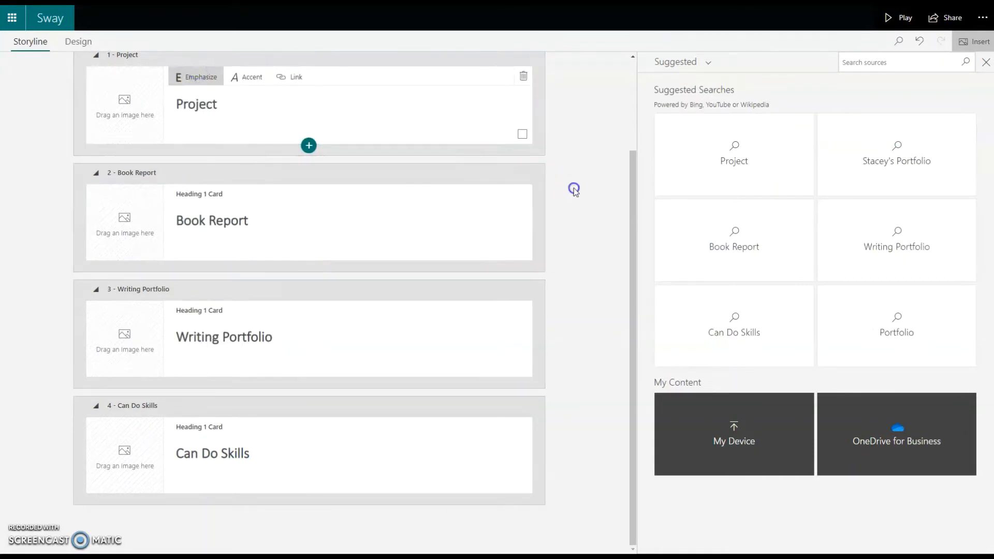
Step: Insert an Image card beneath the Project heading
scroll(282, 231, "up", 3)
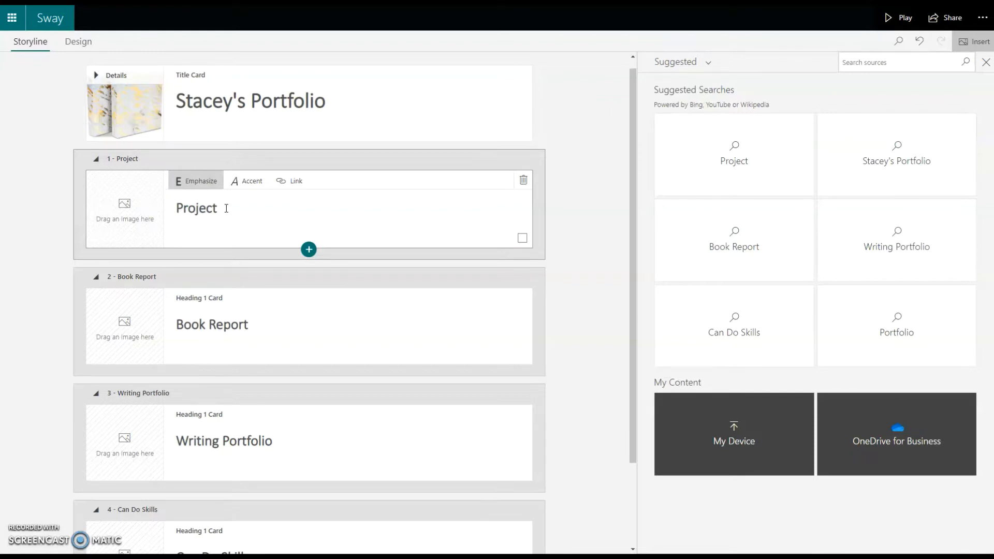
left_click(309, 250)
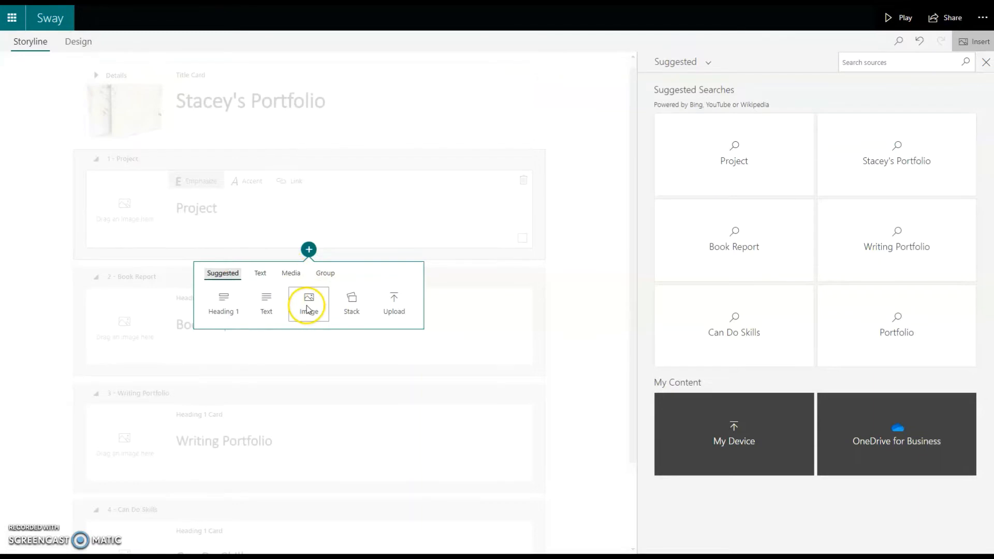
left_click(291, 274)
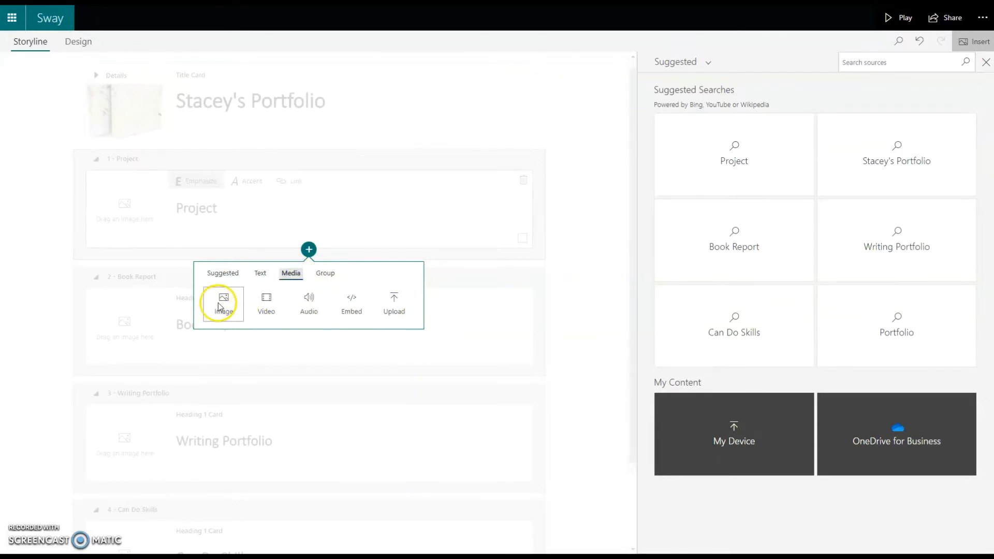
left_click(218, 307)
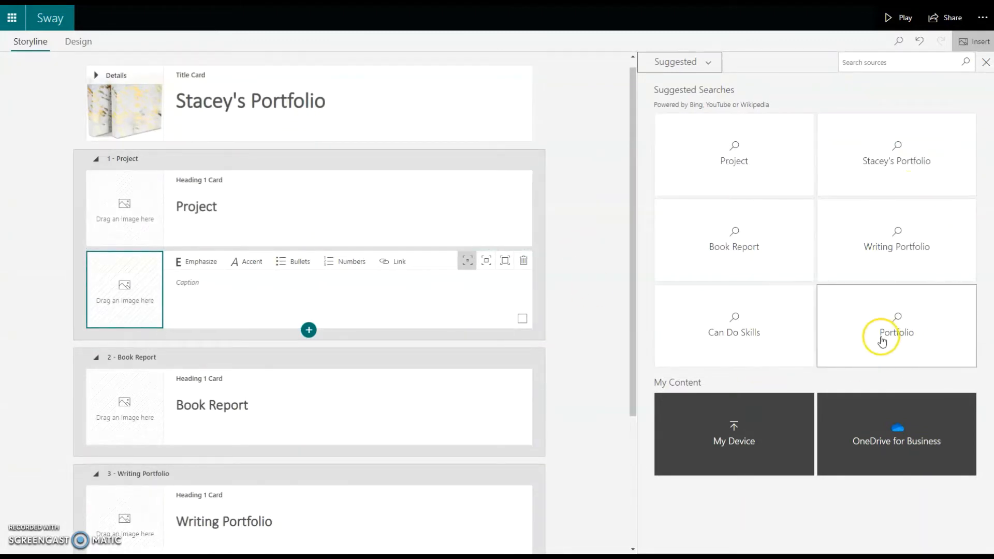
Step: Try to upload all the numbered images at once from the device's Sink or Float folder into the Project section's image card
left_click(735, 432)
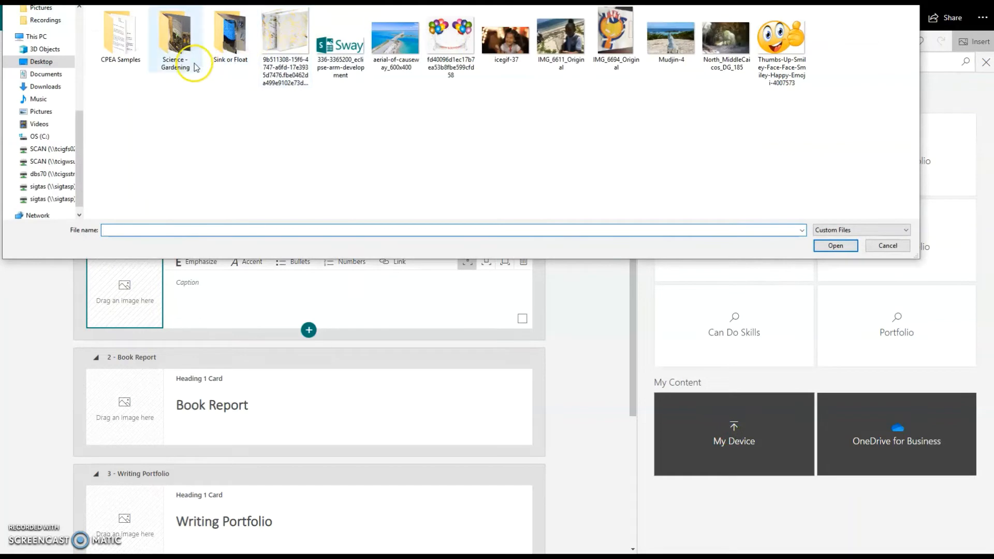
double_click(230, 31)
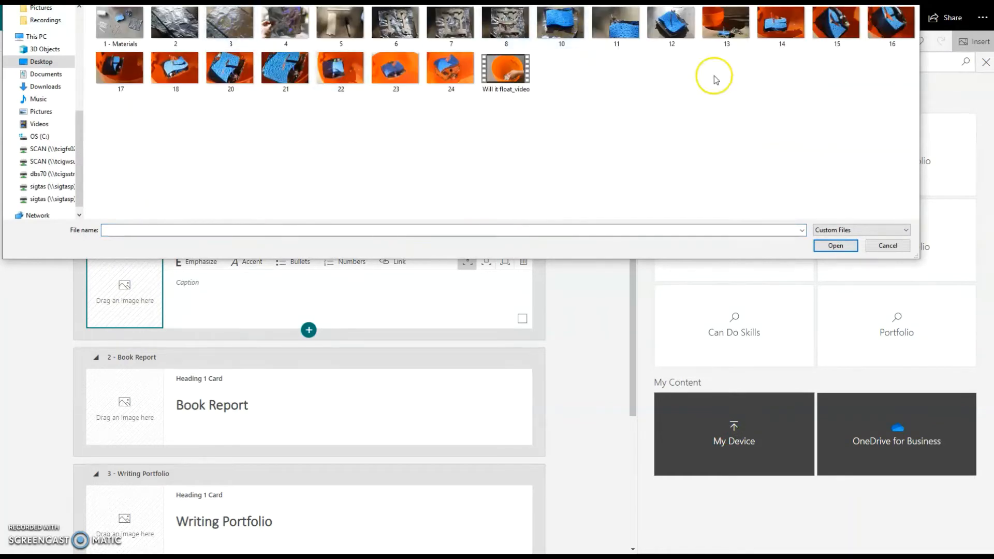
left_click_drag(92, 21, 875, 29)
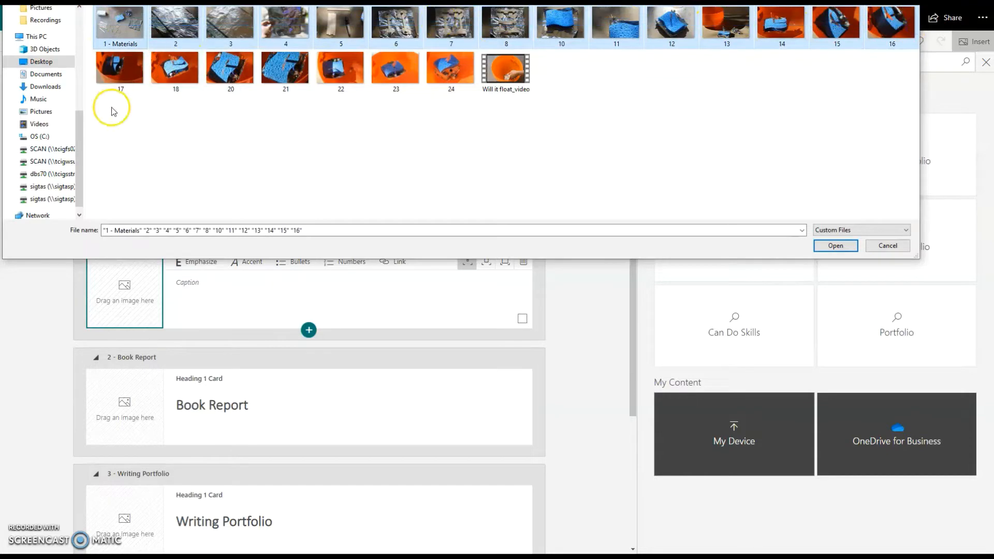
left_click_drag(112, 107, 473, 70)
left_click(836, 246)
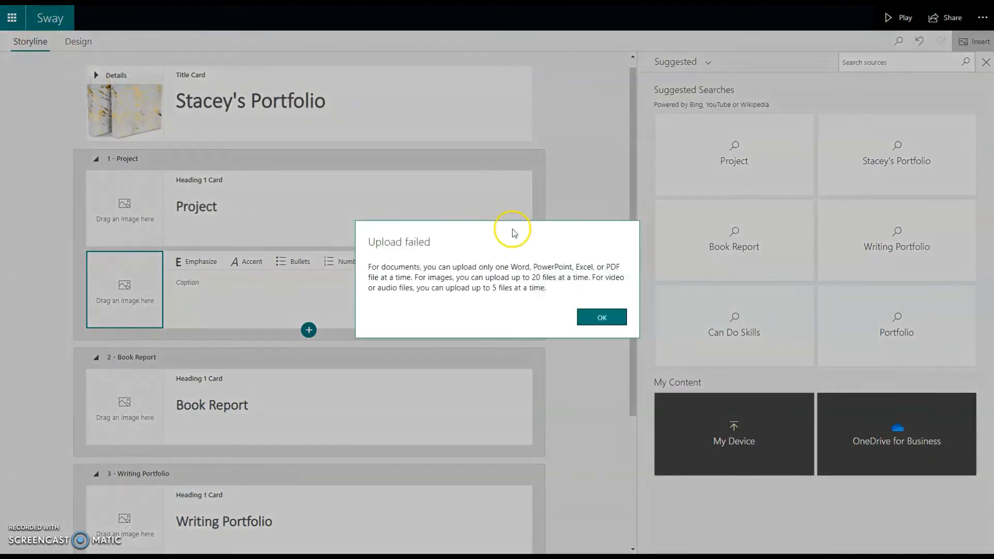
left_click(596, 315)
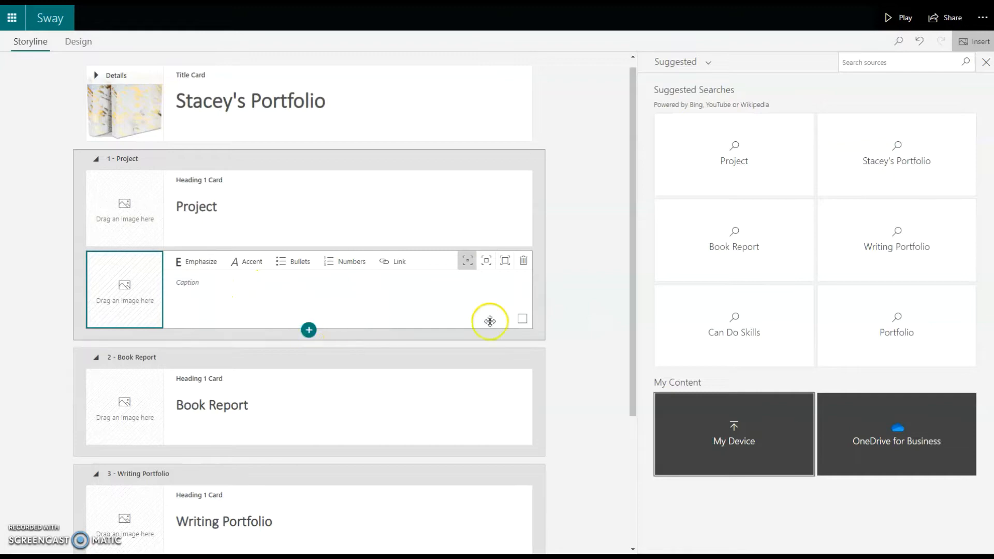
Step: Upload the images "1 - Materials" and 2 through 6 from the Sink or Float folder into the Project section
left_click(733, 435)
left_click_drag(88, 33, 439, 54)
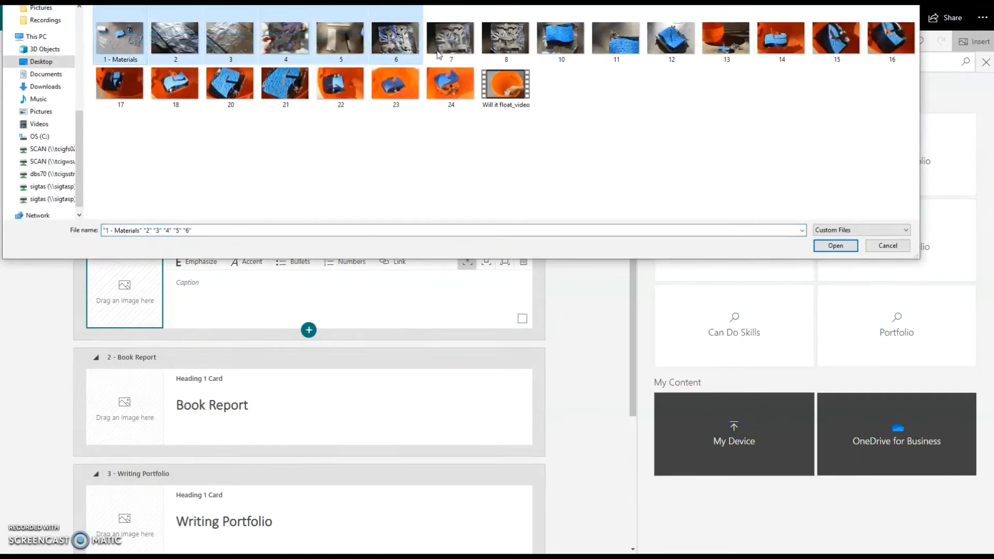
left_click(835, 246)
scroll(307, 216, "up", 2)
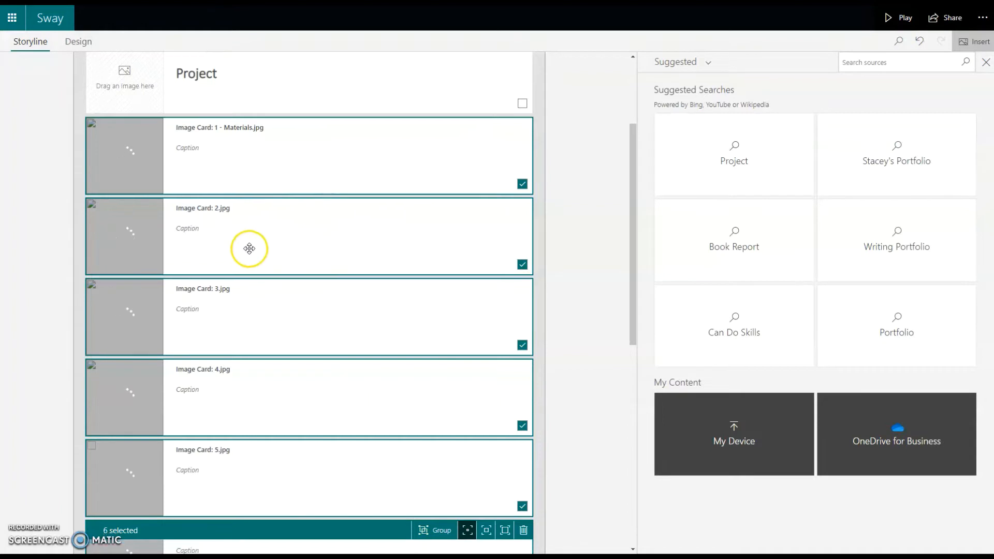
Step: Add a Text card after the Project images reading "Project Description: In this project, I seek to determine whether the object will sink or float."
scroll(253, 236, "down", 3)
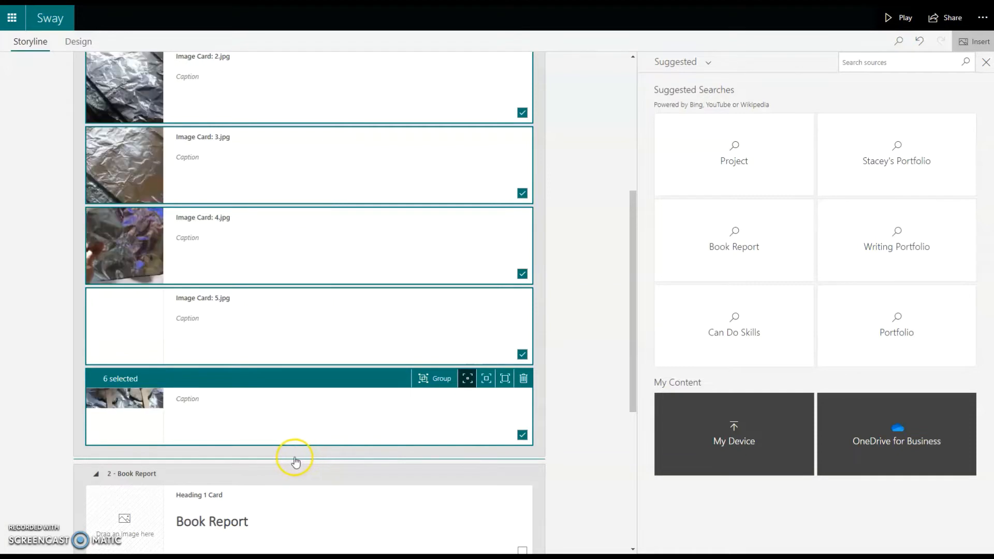
left_click(308, 448)
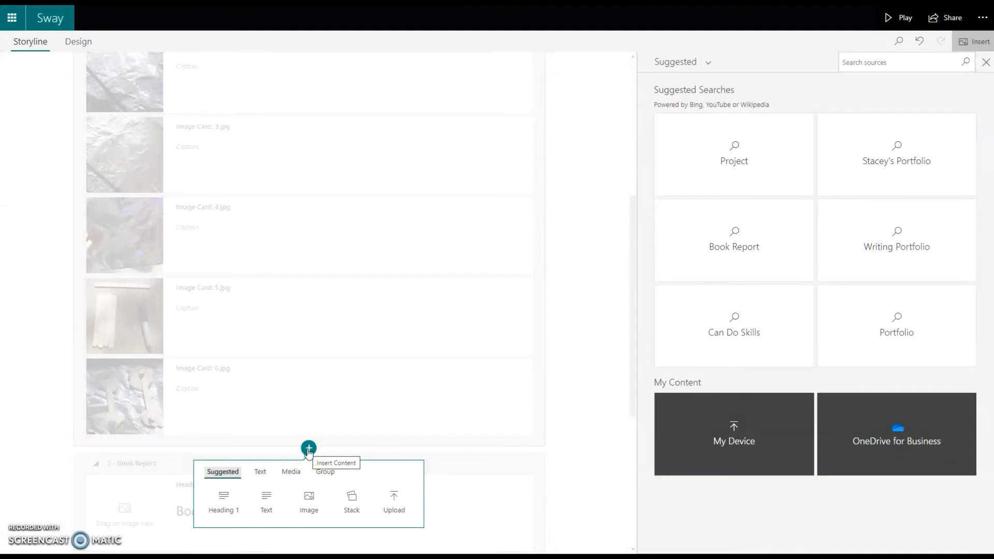
left_click(266, 502)
left_click(139, 456)
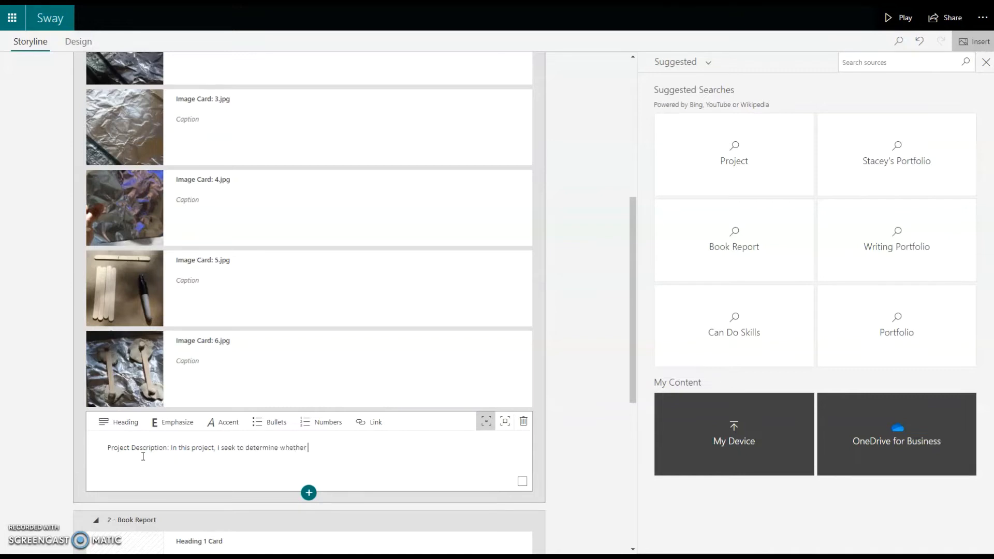
type("ject wi")
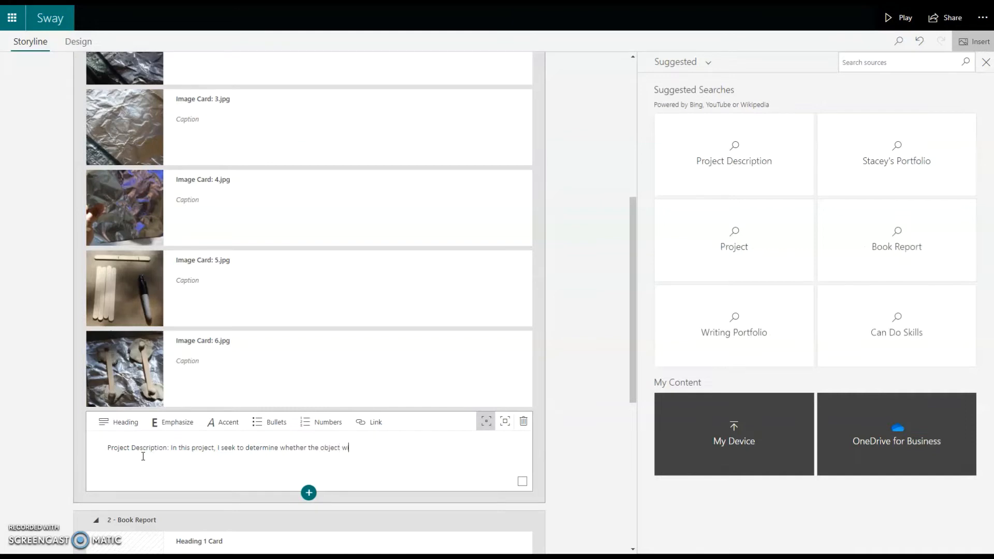
type("ll sink or float.")
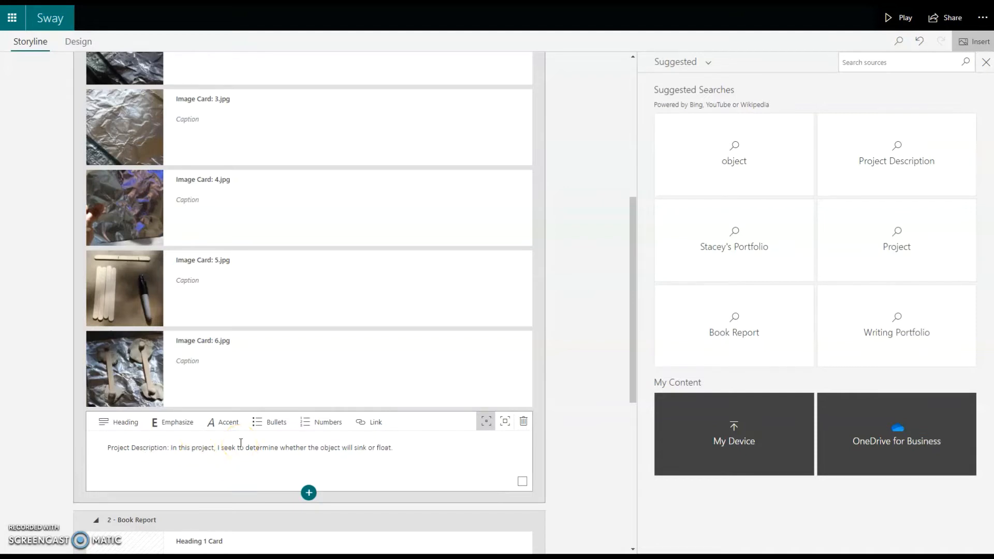
Step: Insert a Video card beneath the project description text card
scroll(254, 432, "down", 1)
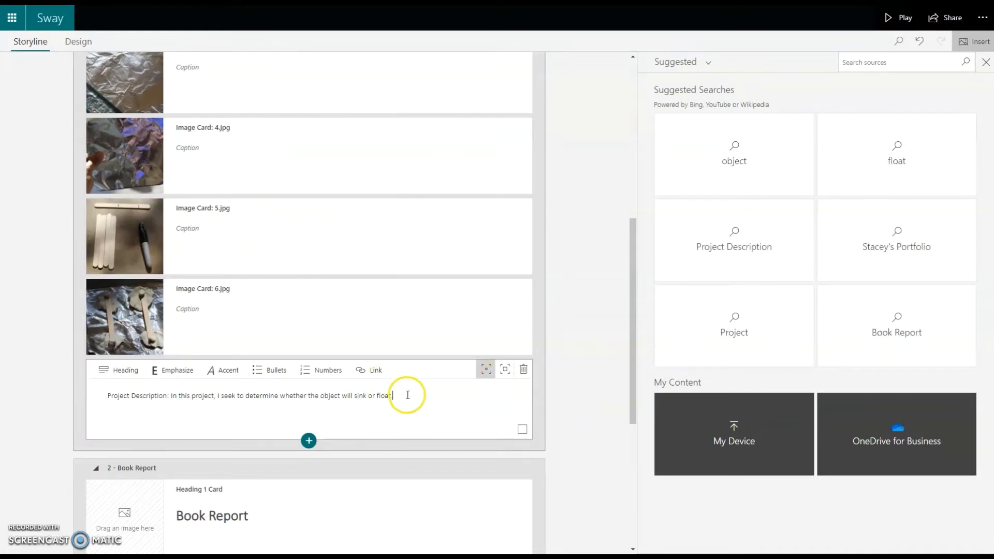
left_click(309, 441)
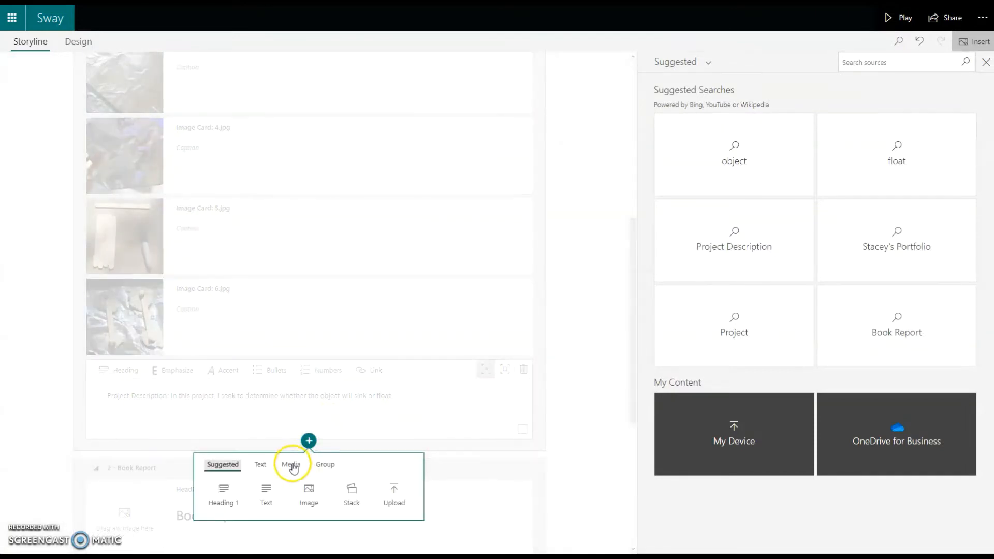
left_click(291, 464)
left_click(266, 493)
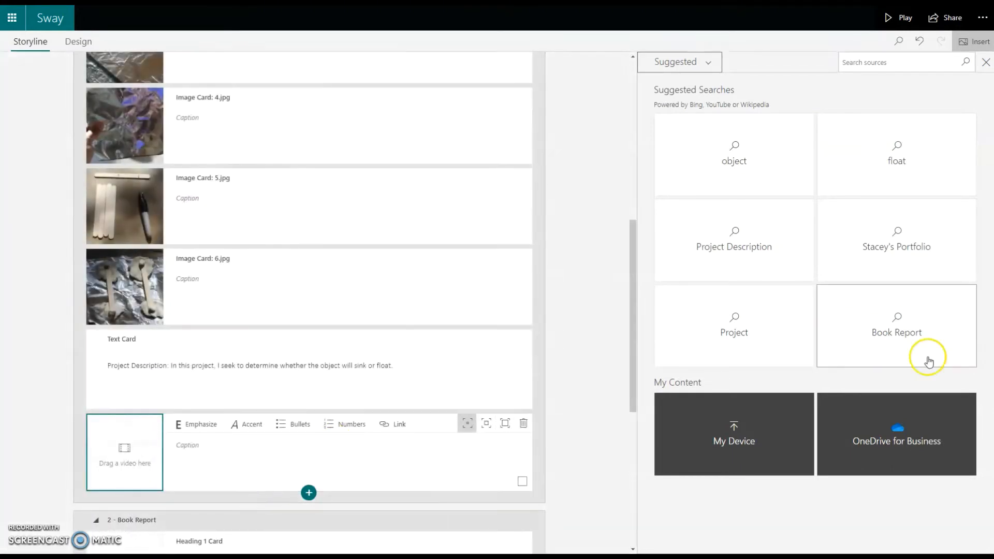
Step: Upload "Will it float_video" from the device's Sink or Float folder into the empty video card
left_click(736, 430)
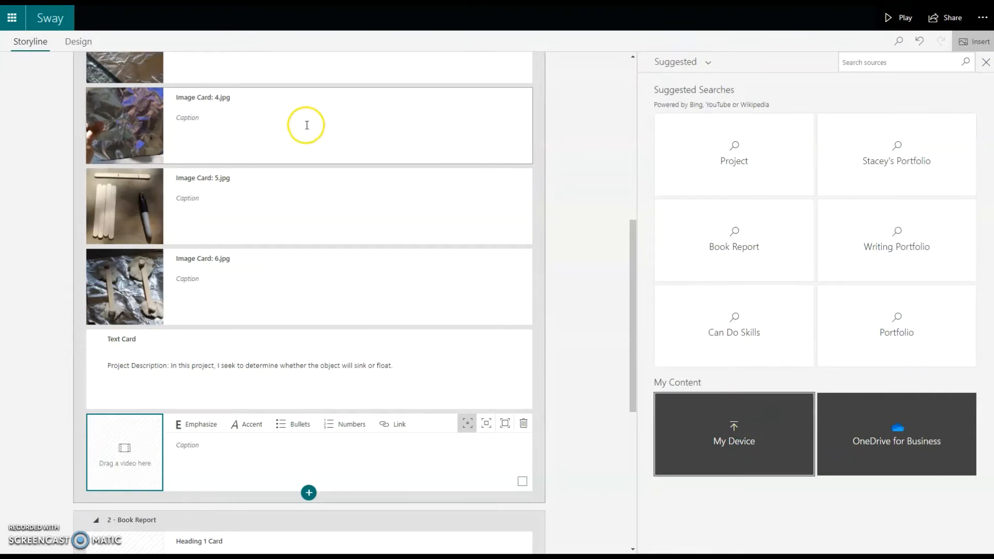
scroll(273, 453, "down", 2)
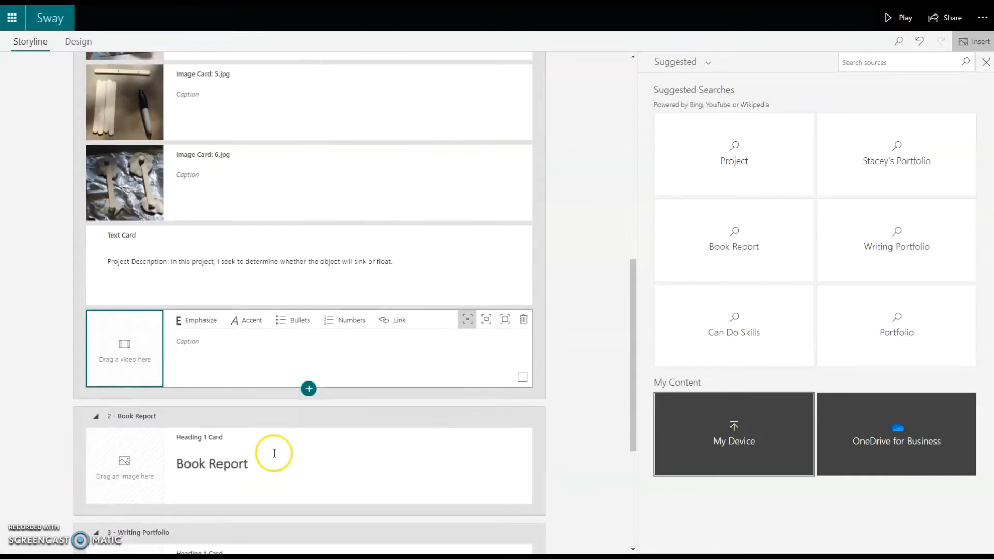
left_click(750, 432)
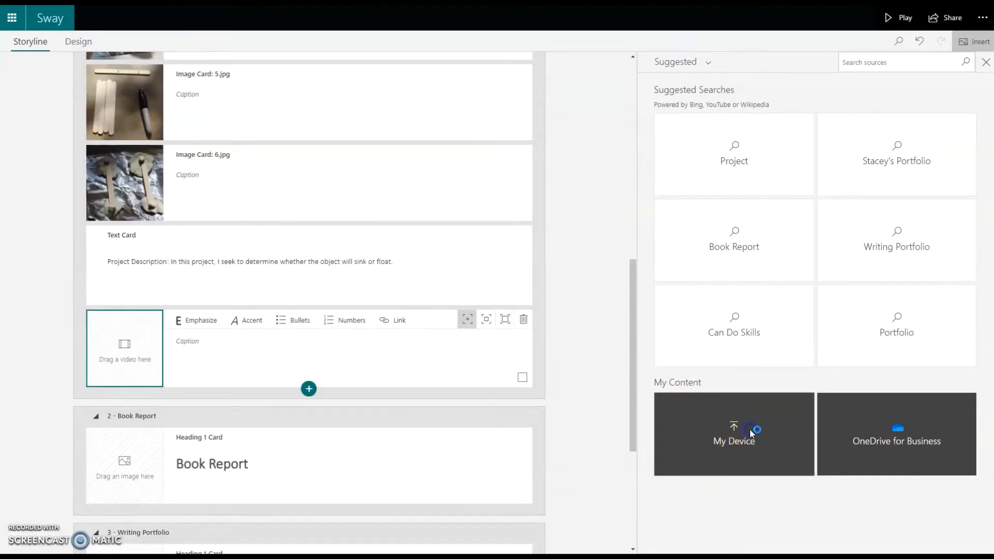
left_click(510, 90)
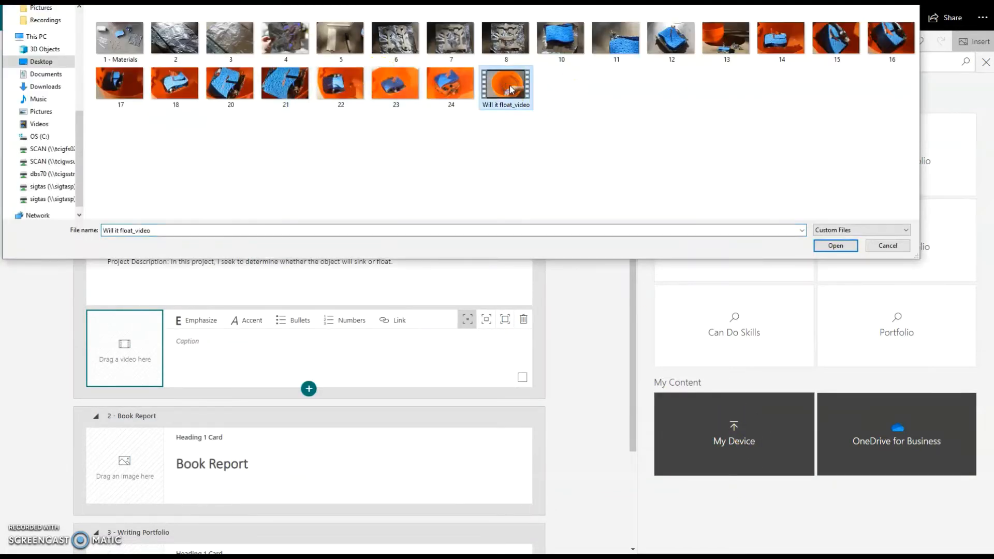
left_click(836, 245)
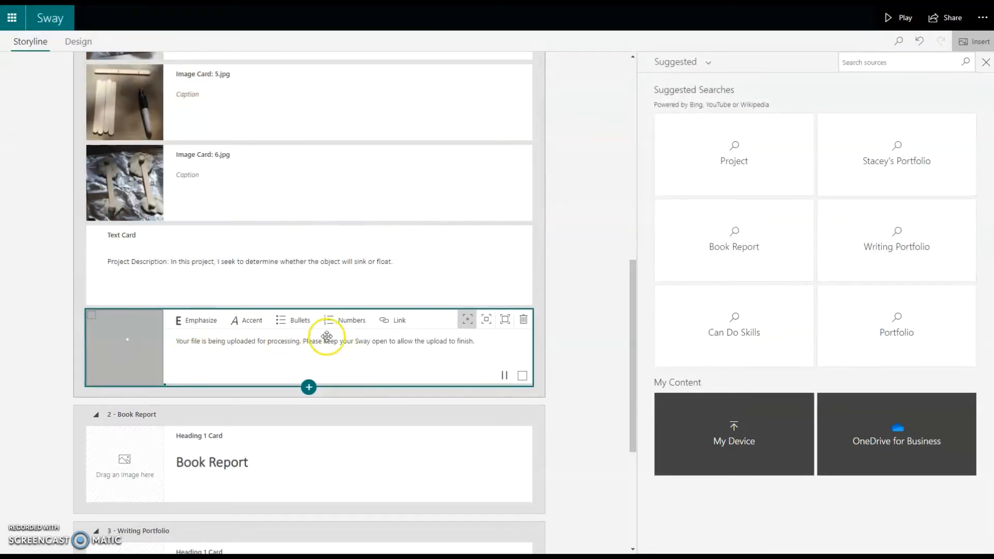
Step: Upload the CanDoSkillsScience PDF from the desktop's Portfolio Tools folder beneath the Can Do Skills heading
scroll(327, 333, "down", 1)
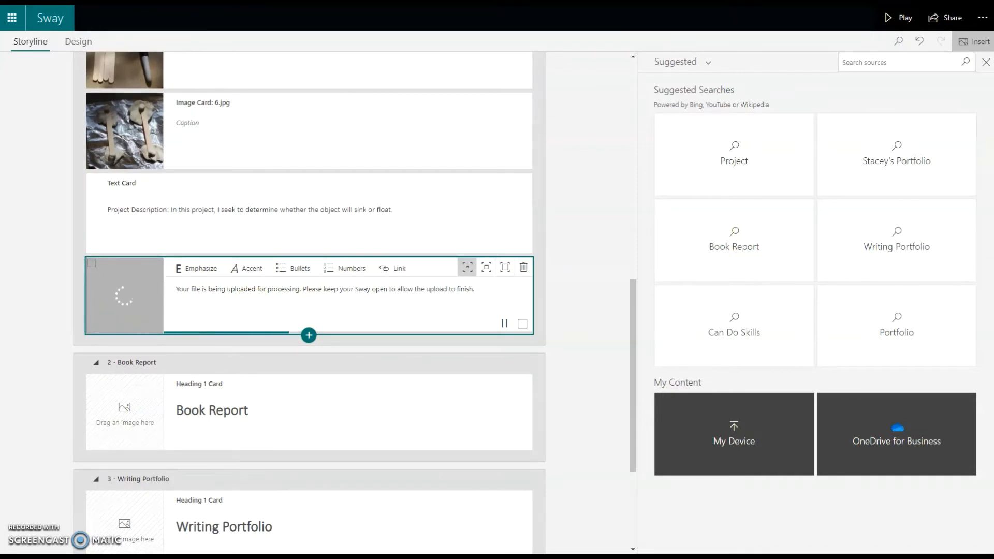
scroll(250, 391, "down", 4)
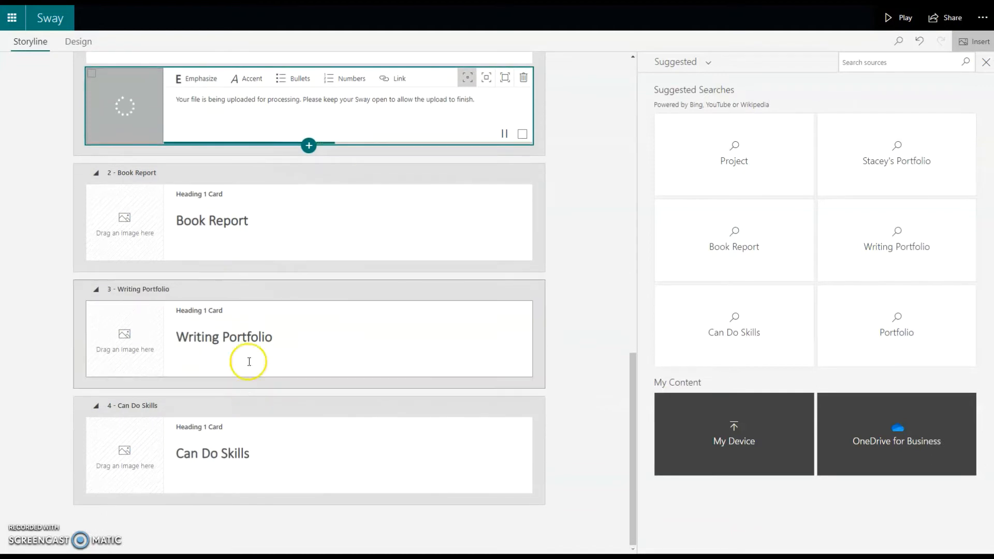
left_click(263, 467)
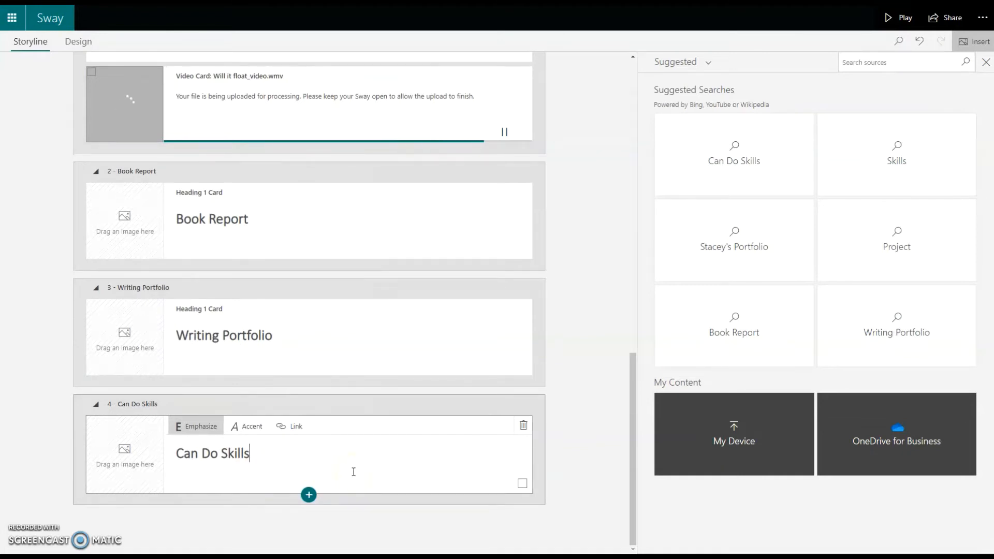
left_click(309, 494)
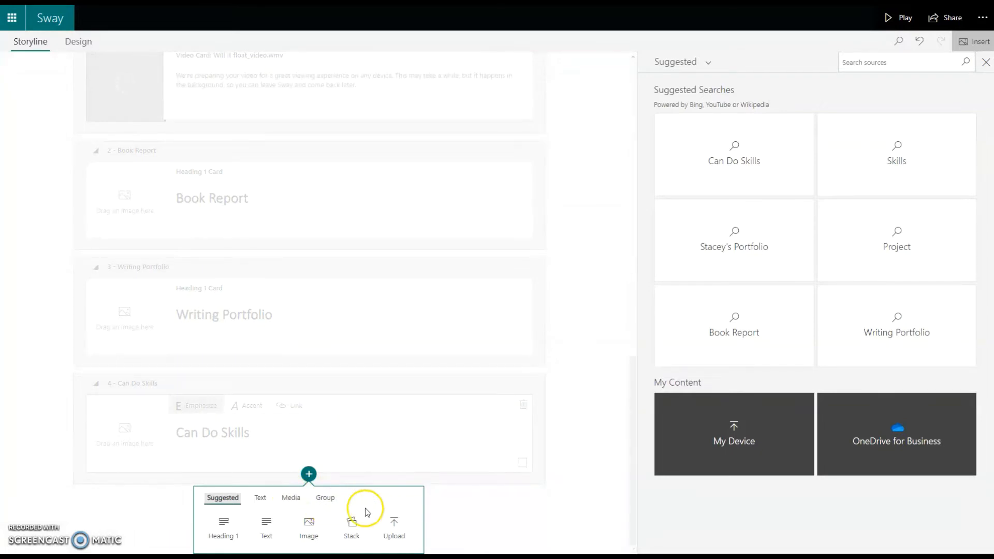
left_click(393, 524)
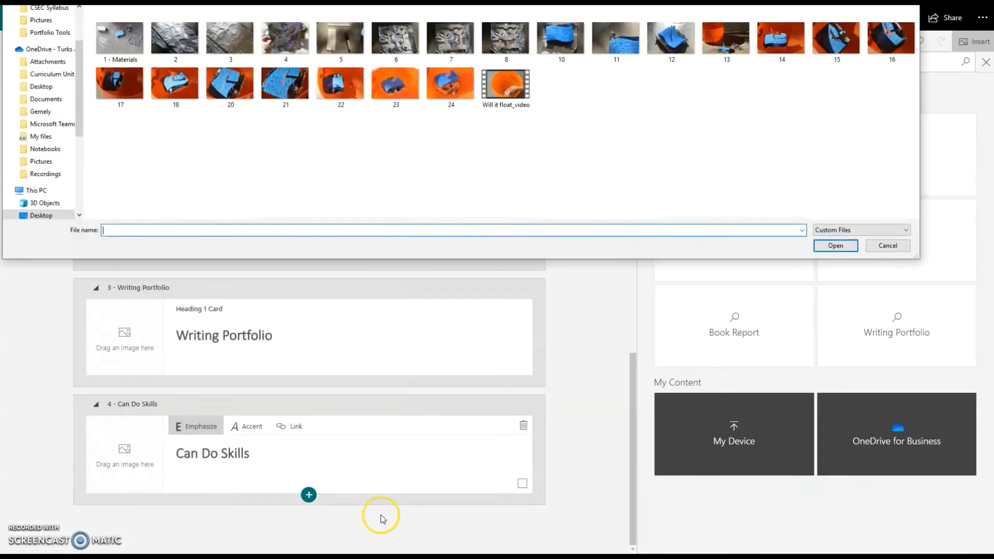
scroll(44, 202, "down", 1)
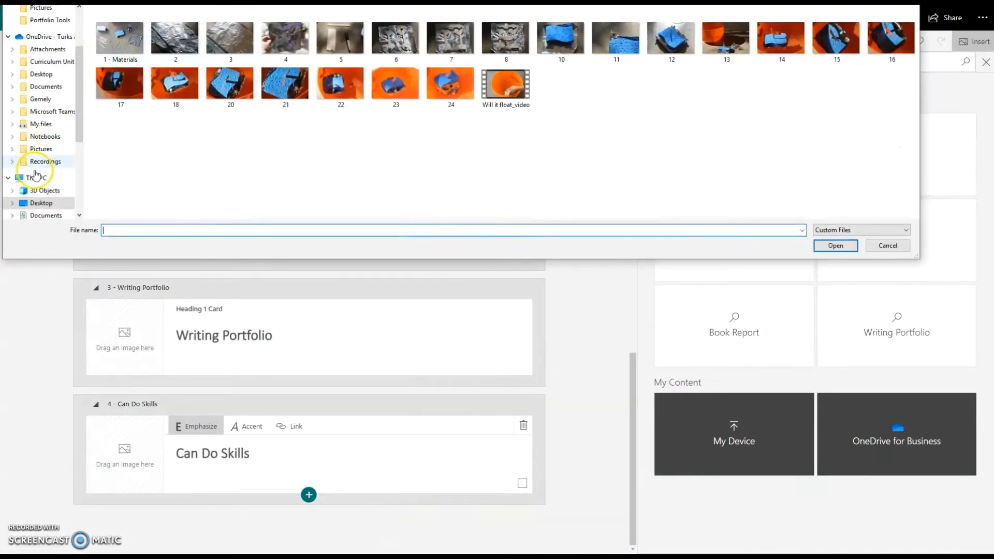
left_click(44, 203)
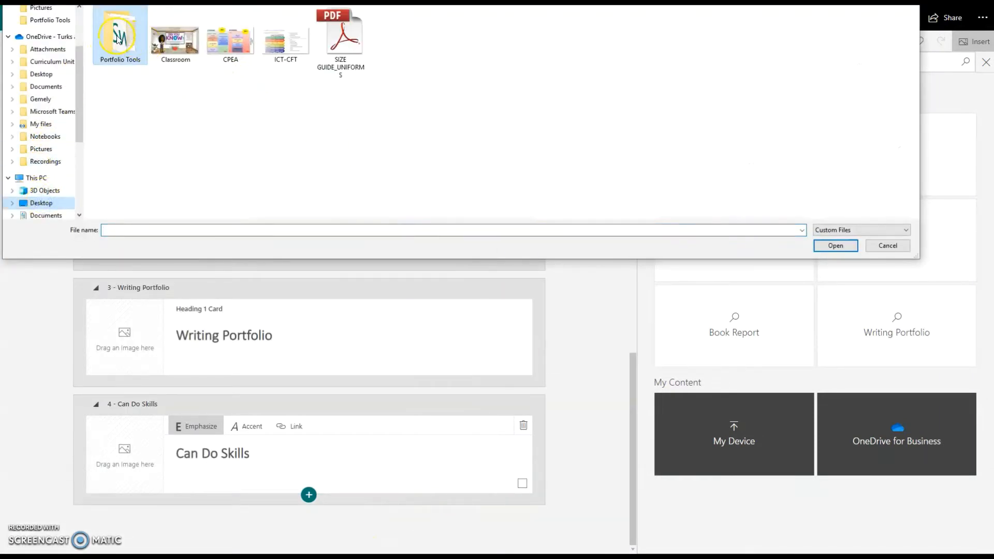
double_click(119, 39)
double_click(119, 39)
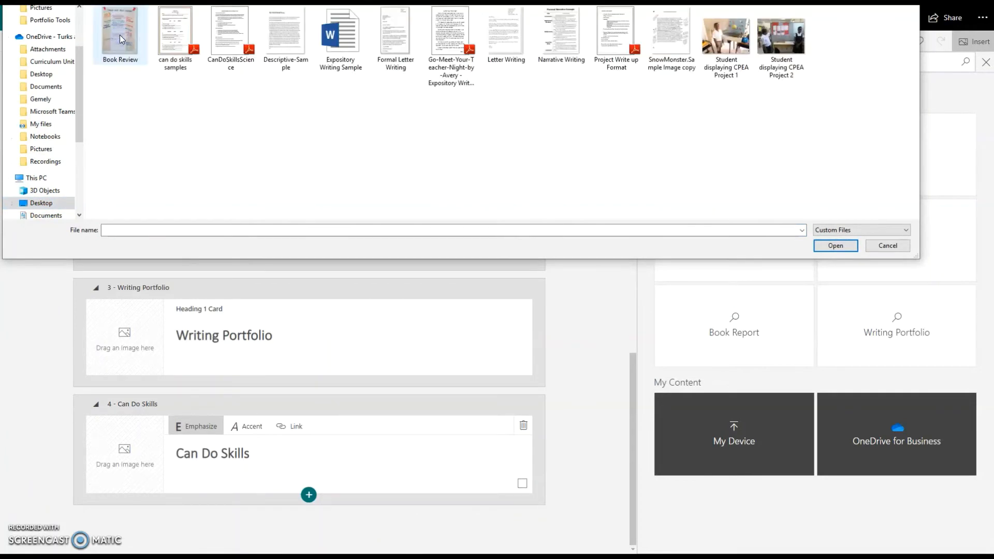
left_click(235, 25)
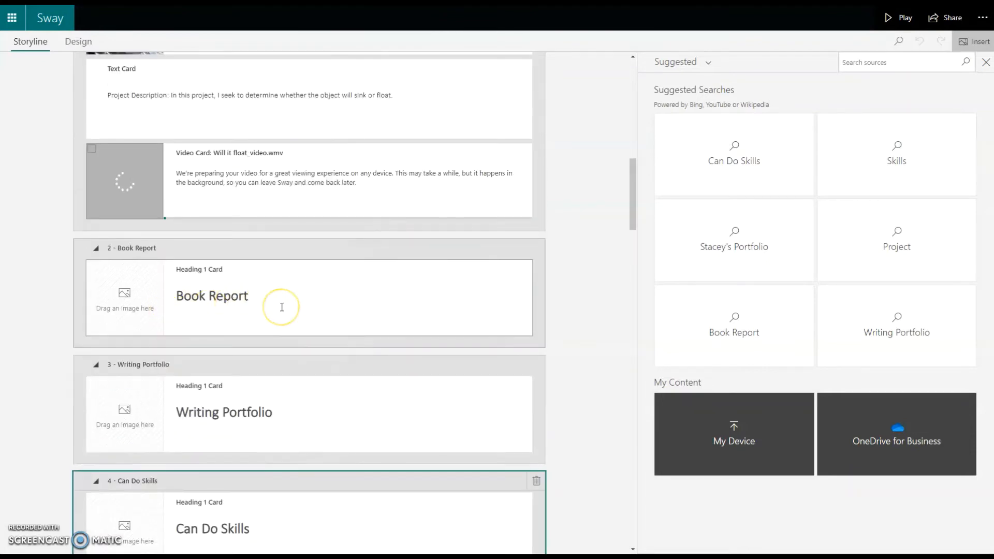
Step: Upload the Descriptive-Sample image from the Portfolio Tools folder beneath the Writing Portfolio heading
scroll(282, 312, "down", 2)
left_click(300, 339)
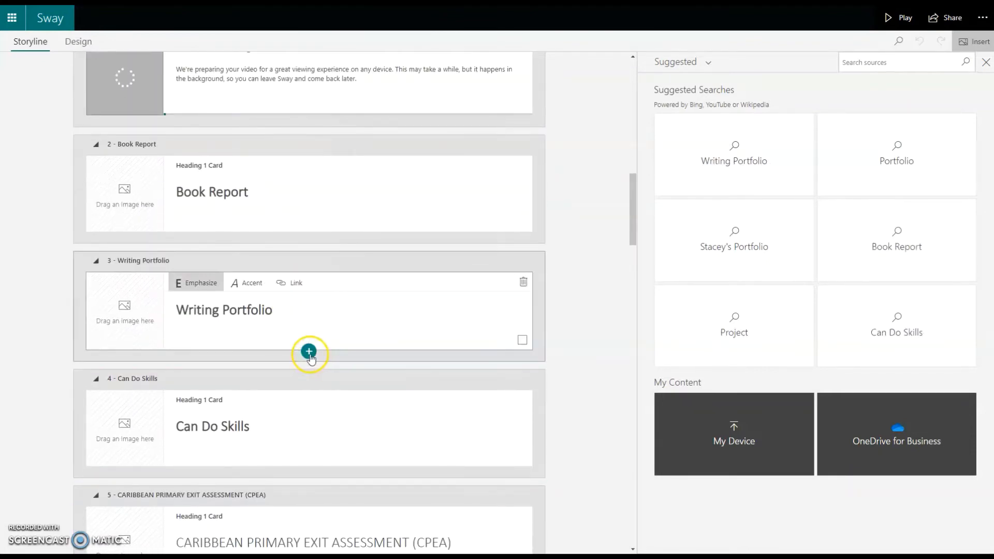
left_click(309, 355)
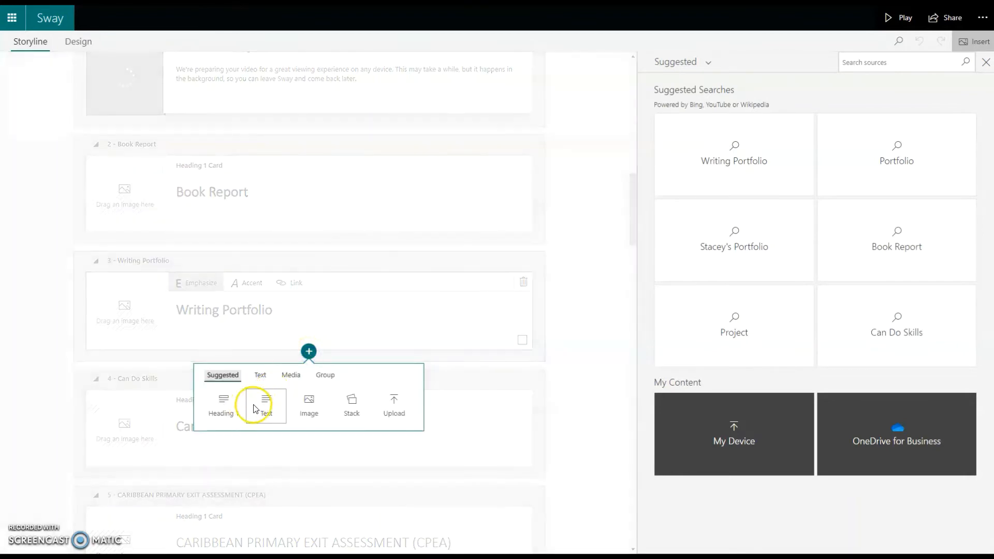
left_click(387, 409)
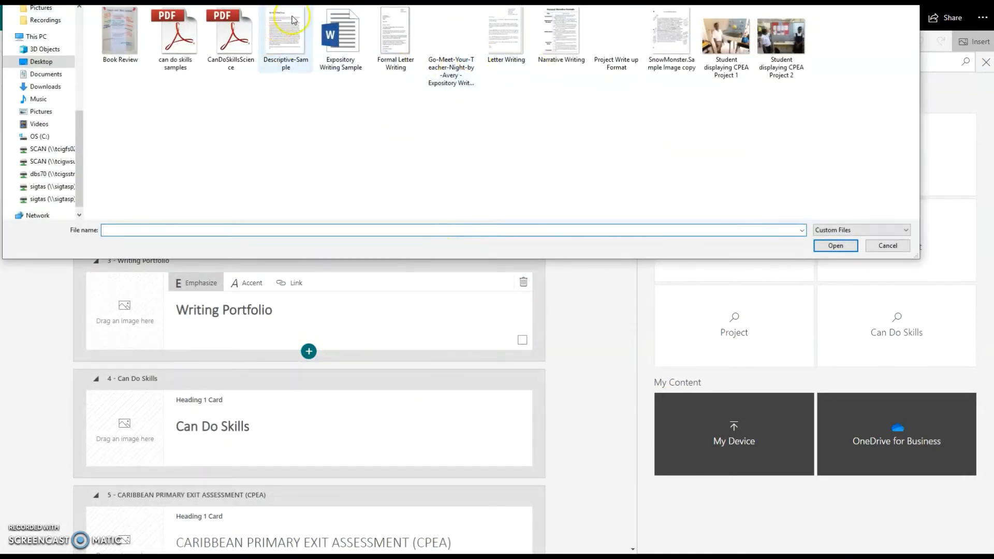
left_click(285, 38)
left_click(836, 246)
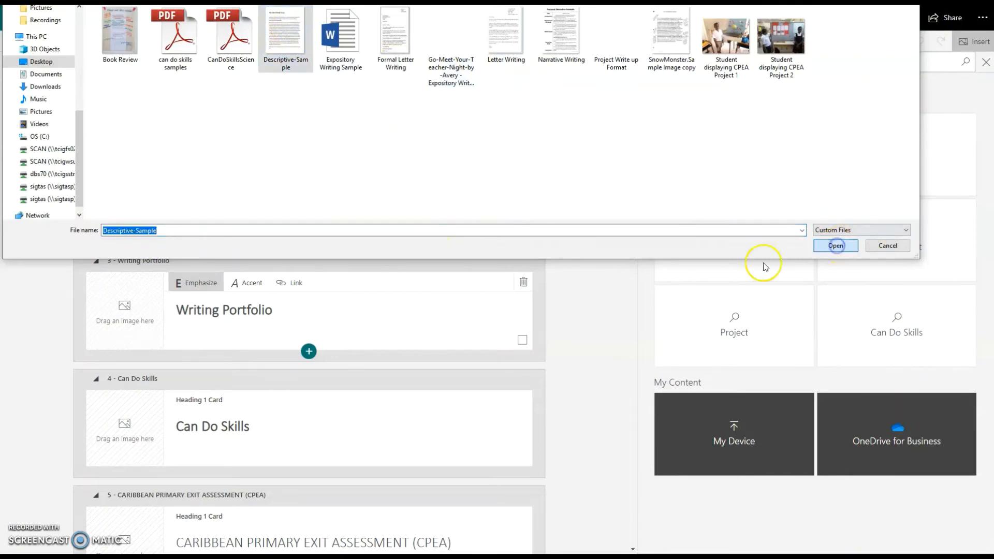
Step: Examine the imported Can-Do Skills in Science content in the storyline, from the introductory text through Question 3
scroll(279, 376, "up", 4)
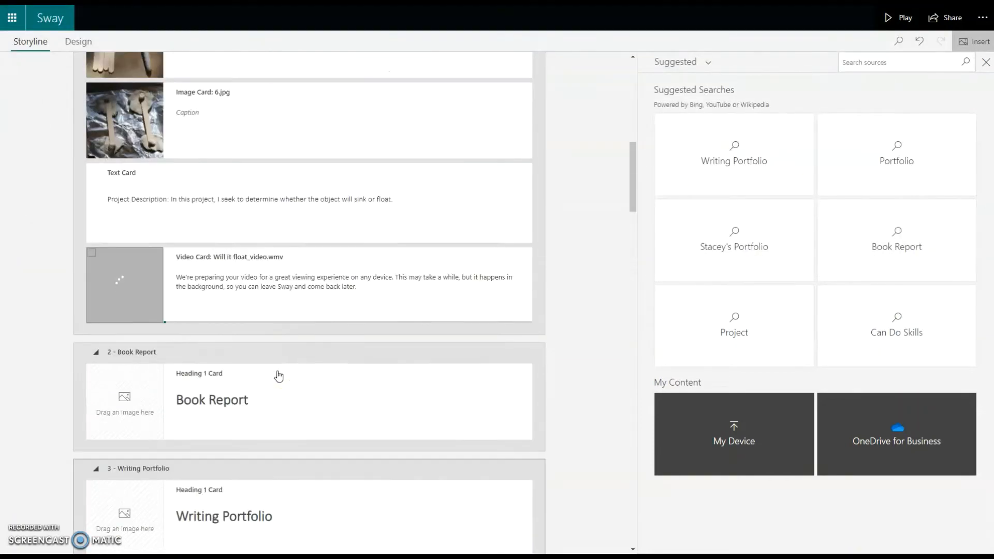
scroll(266, 303, "down", 10)
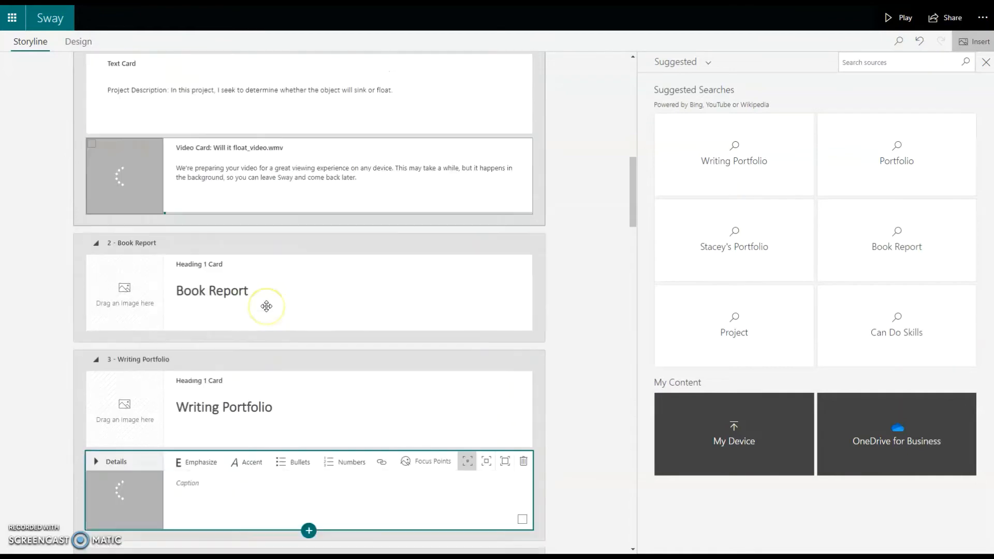
scroll(267, 306, "down", 2)
scroll(267, 306, "up", 4)
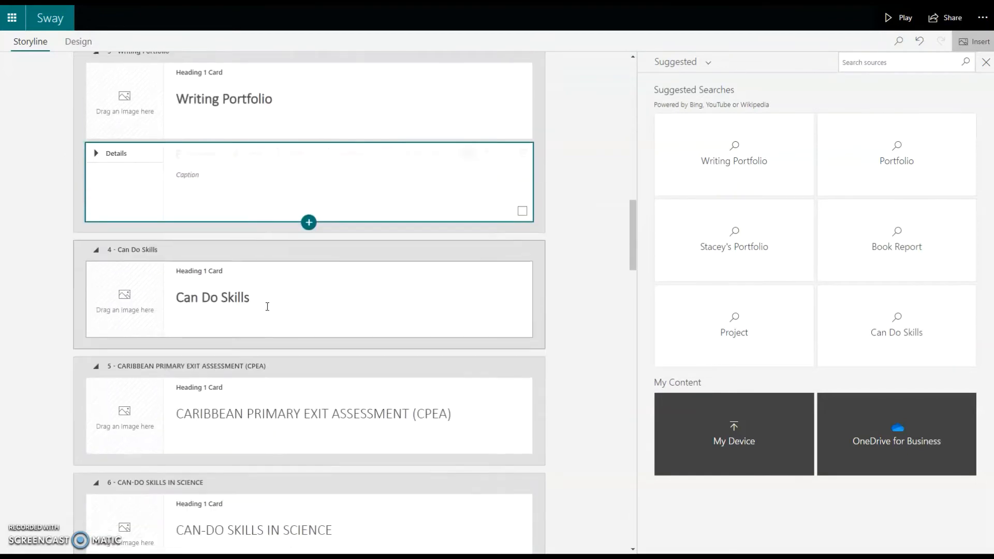
scroll(267, 306, "down", 6)
scroll(267, 306, "down", 2)
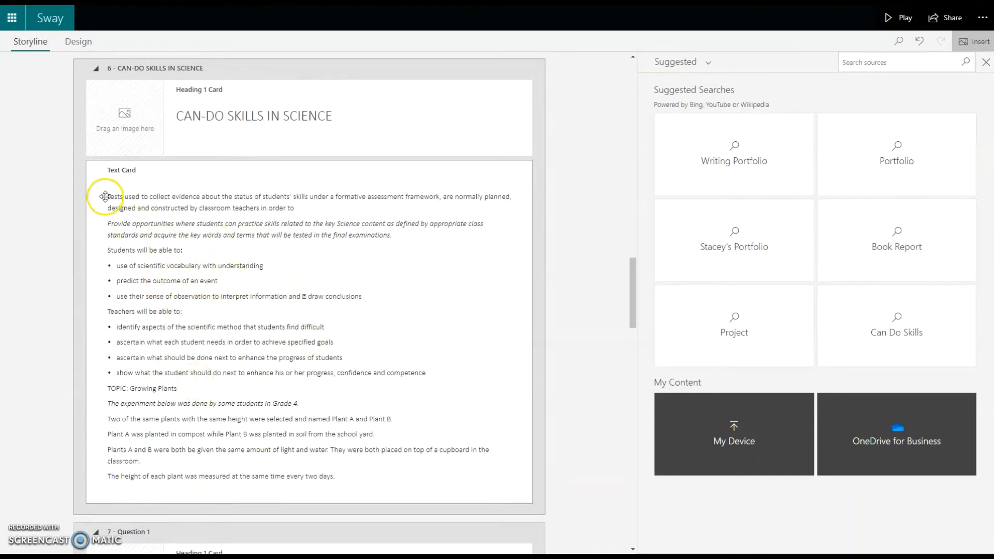
scroll(179, 258, "down", 8)
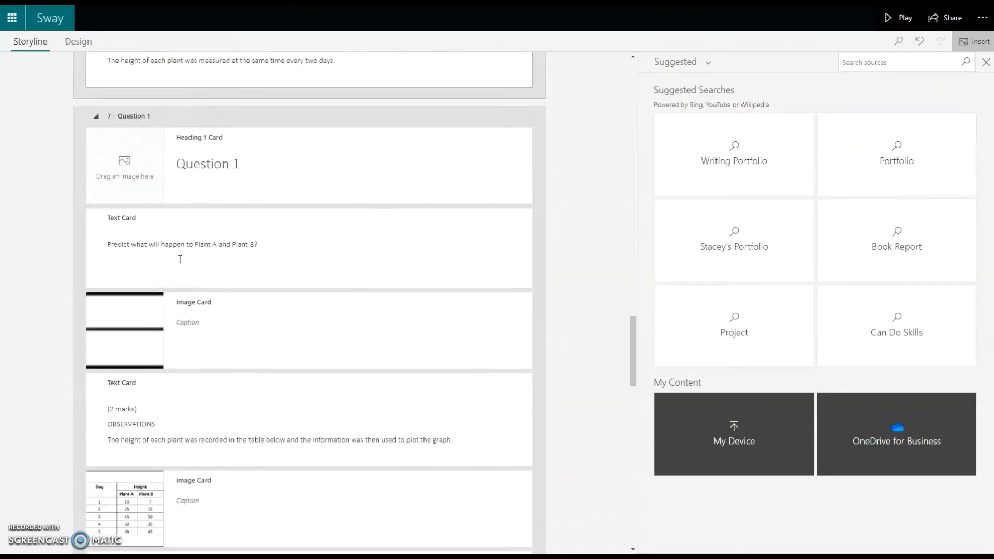
scroll(180, 259, "down", 5)
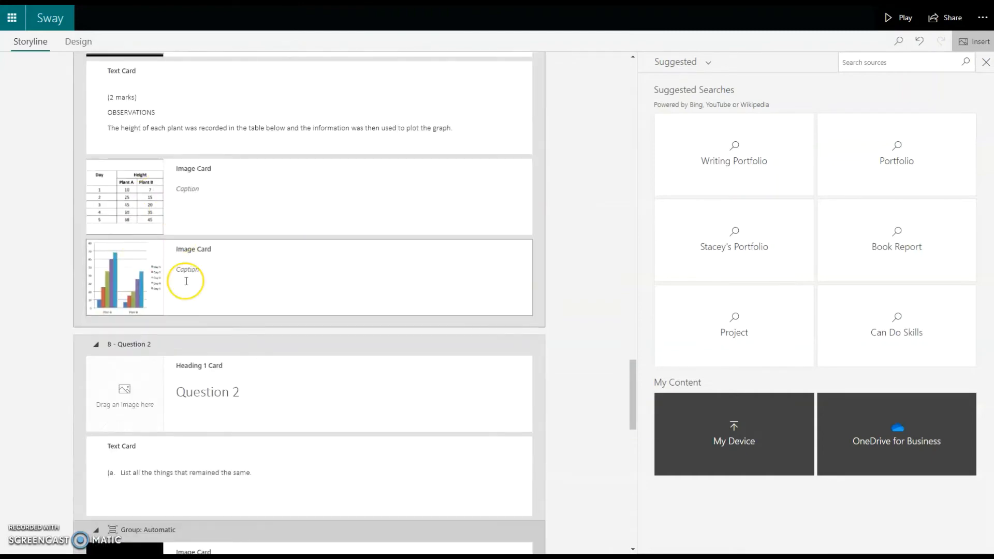
scroll(186, 277, "up", 7)
scroll(186, 282, "down", 4)
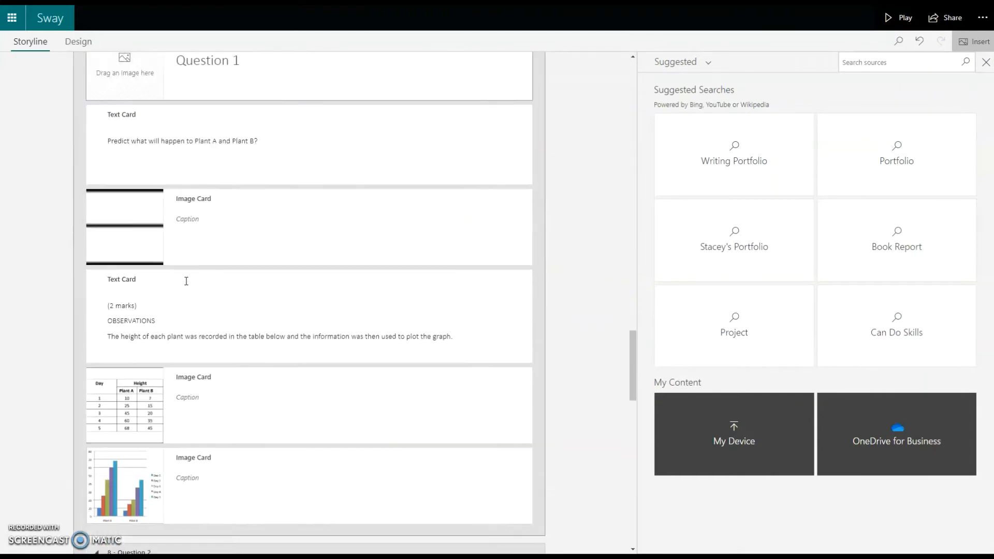
scroll(186, 281, "up", 3)
scroll(185, 281, "up", 7)
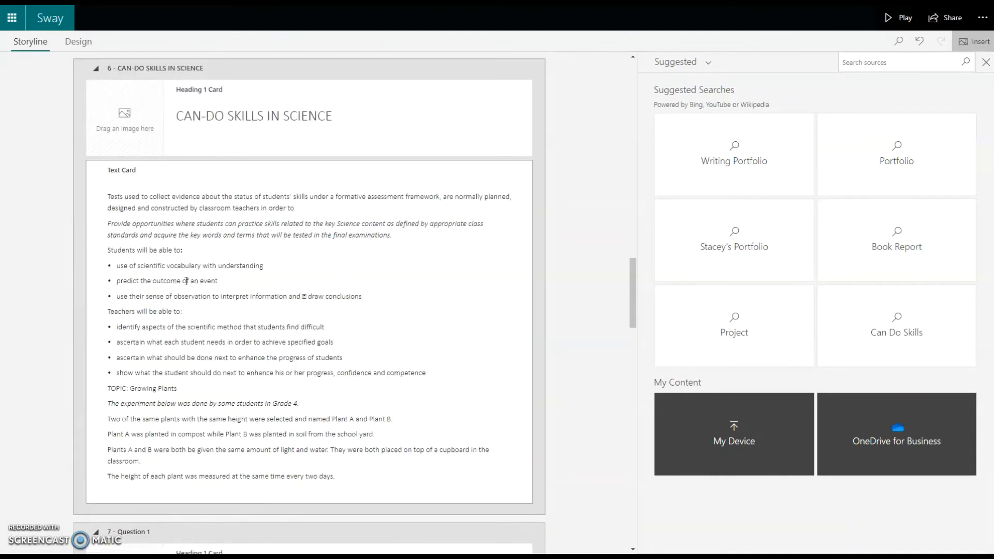
scroll(186, 281, "down", 6)
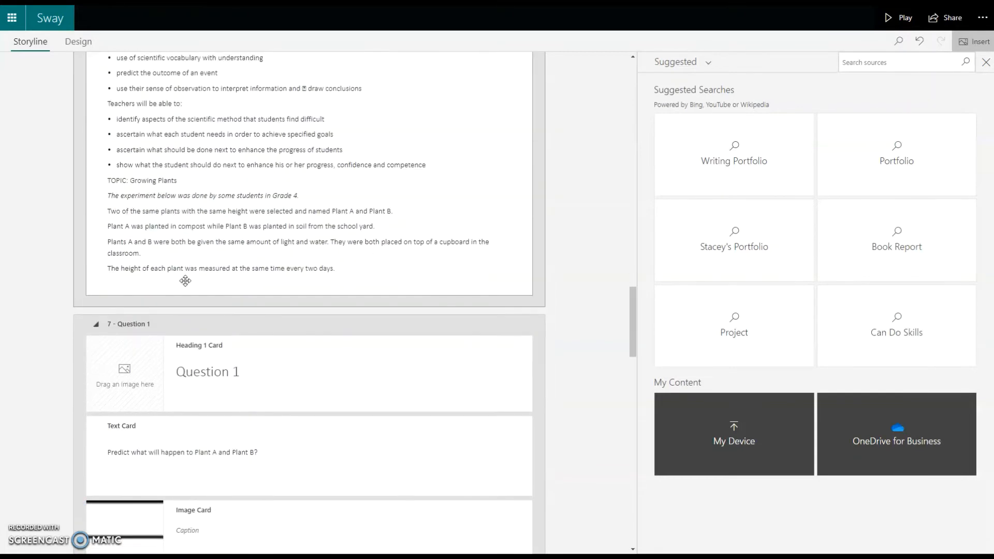
scroll(186, 281, "down", 12)
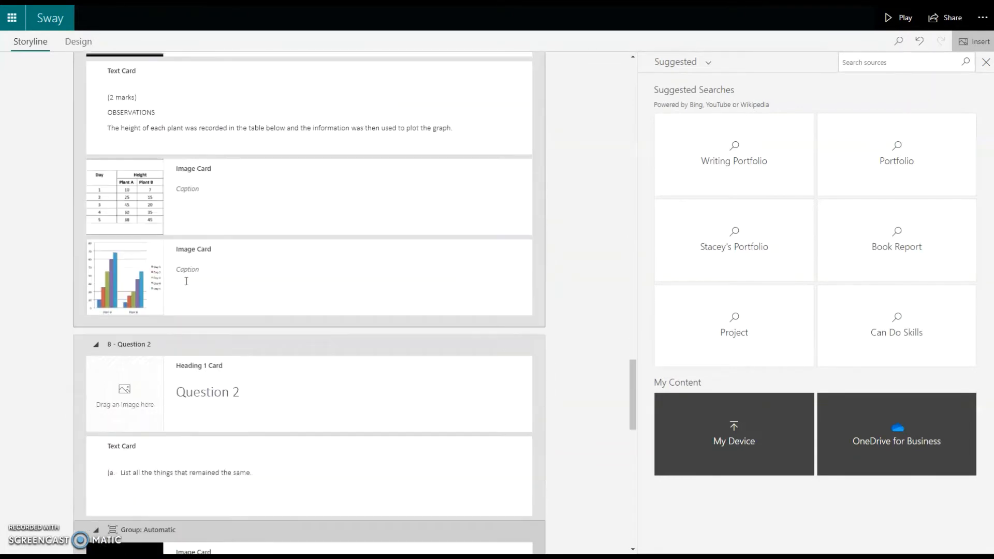
scroll(186, 281, "down", 7)
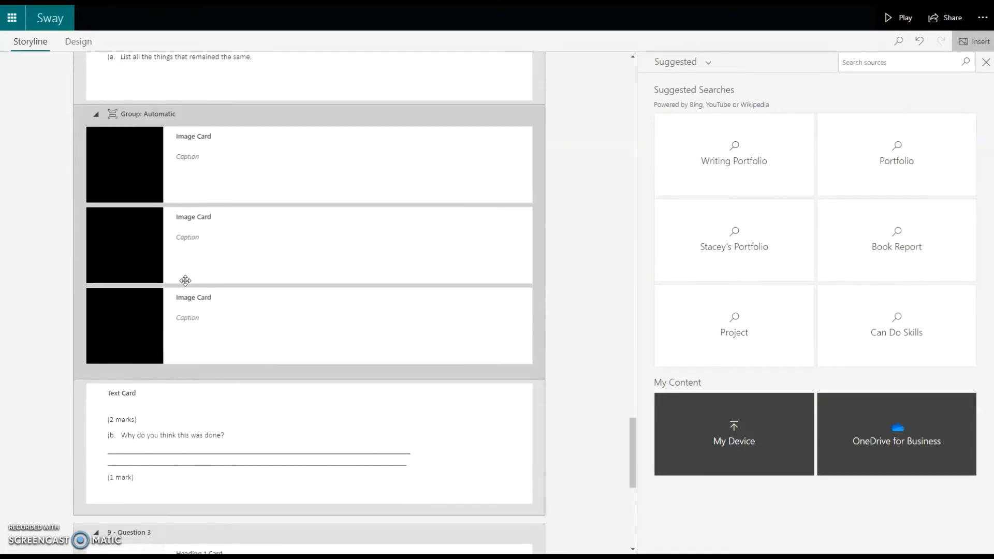
scroll(187, 281, "down", 4)
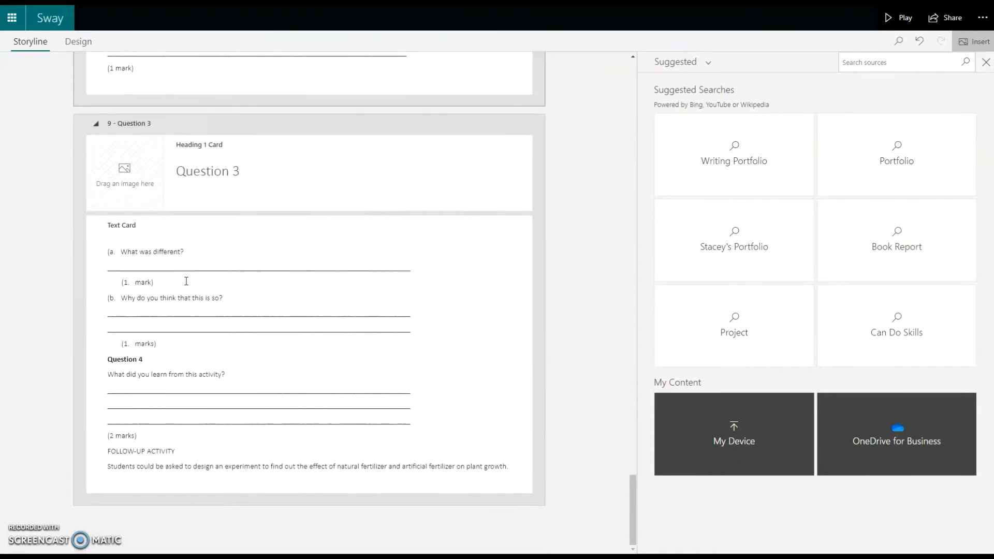
Step: Review the storyline back from Question 3 through the Writing Portfolio and Project sections to the title card
scroll(187, 281, "up", 1)
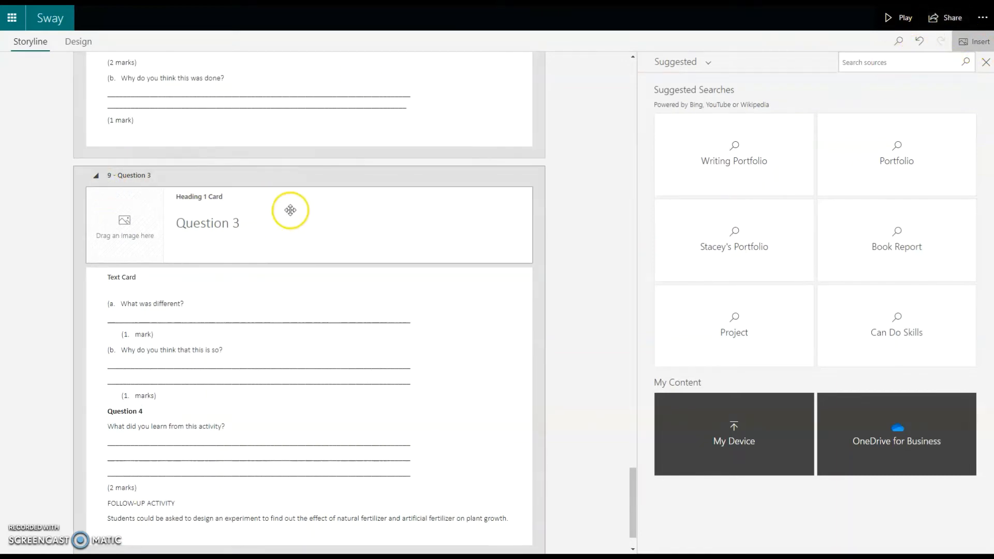
scroll(212, 299, "up", 15)
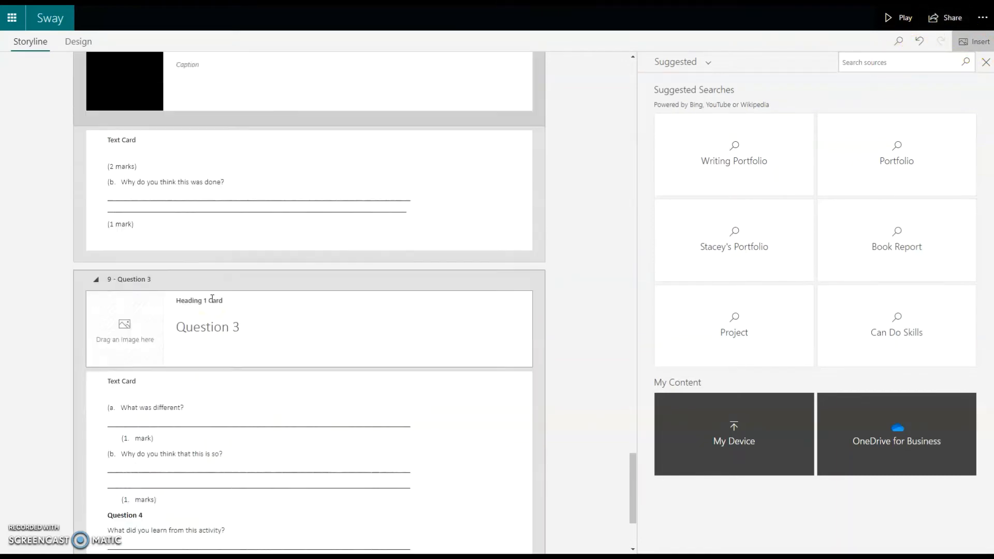
scroll(211, 299, "up", 10)
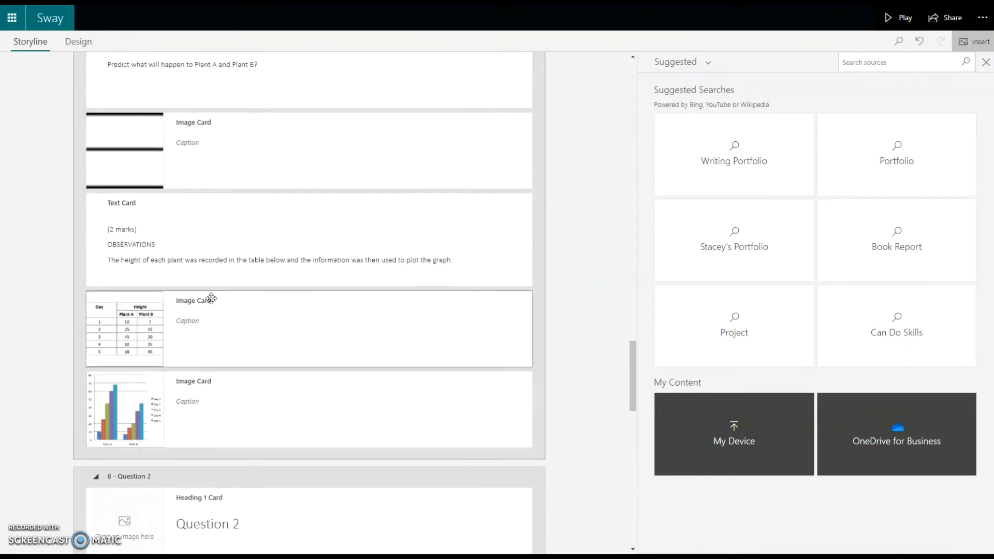
scroll(212, 299, "up", 10)
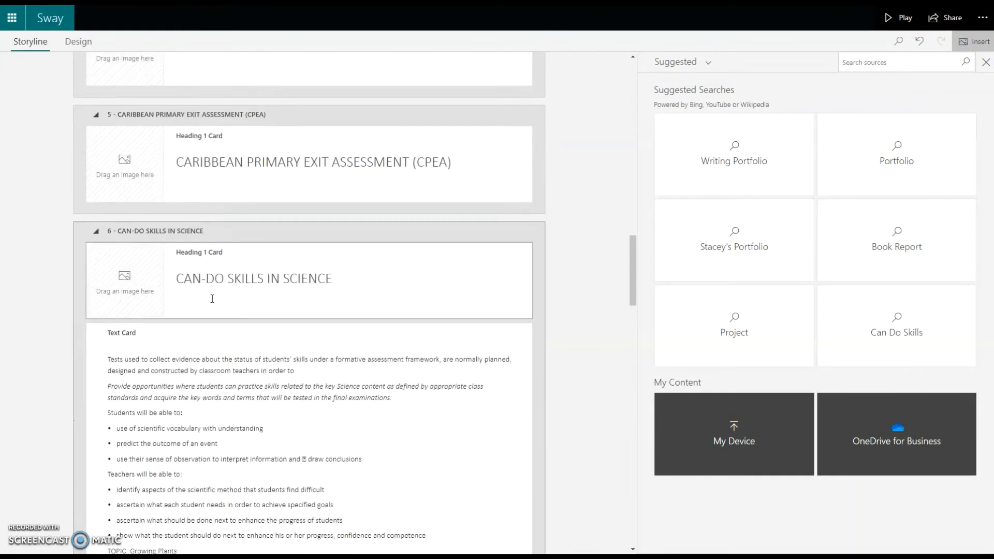
scroll(212, 299, "up", 10)
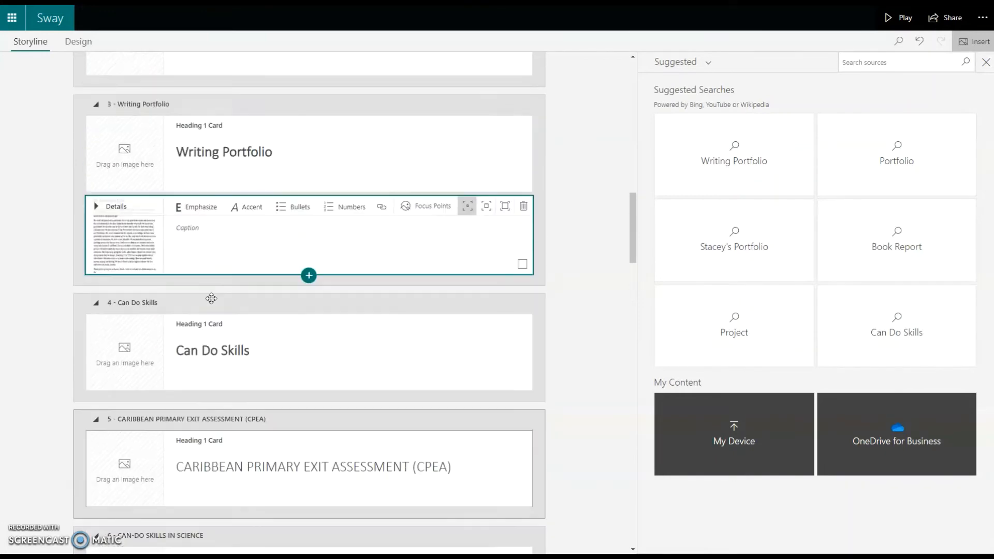
scroll(212, 305, "up", 3)
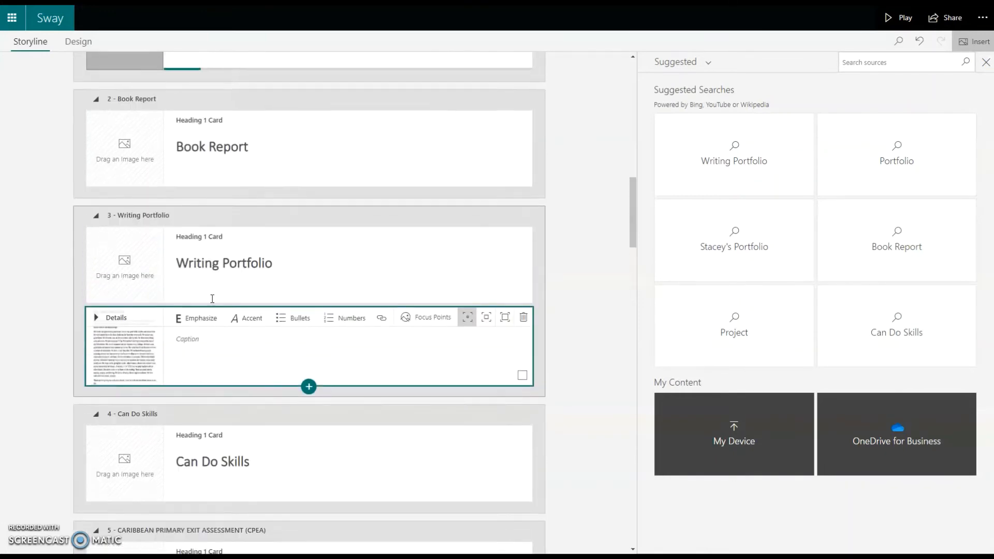
scroll(212, 298, "up", 15)
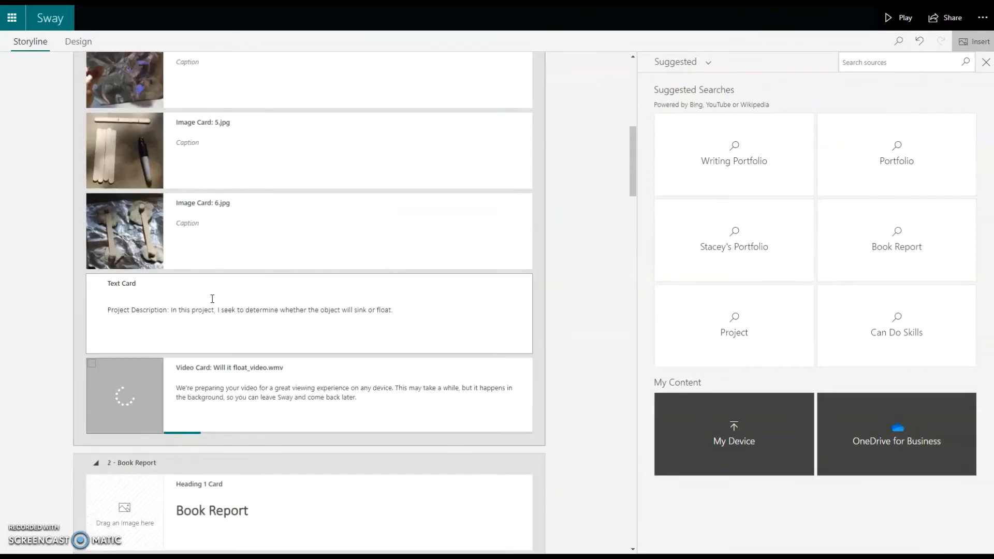
scroll(212, 298, "up", 5)
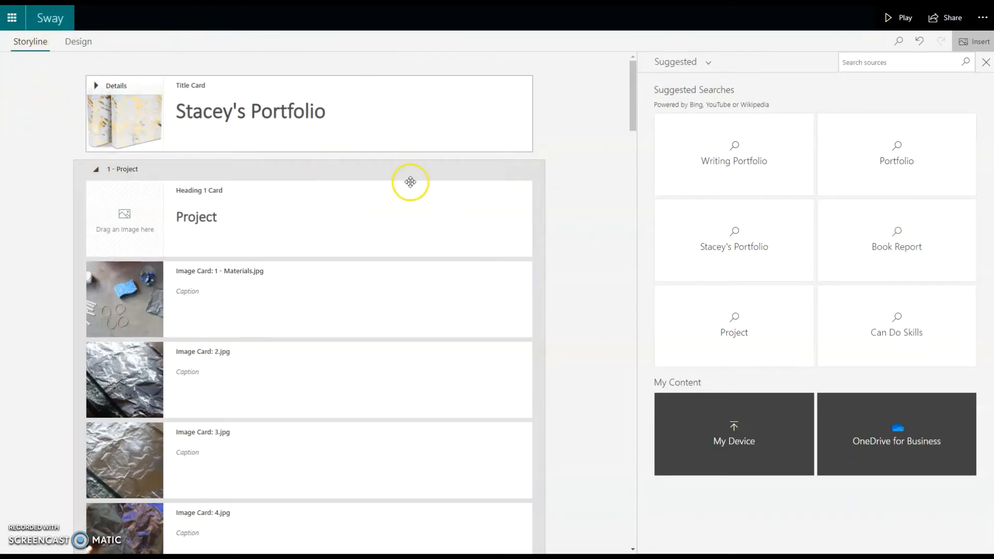
Step: Preview the portfolio's design, looking from the uploaded writing sample back to the title banner
left_click(76, 46)
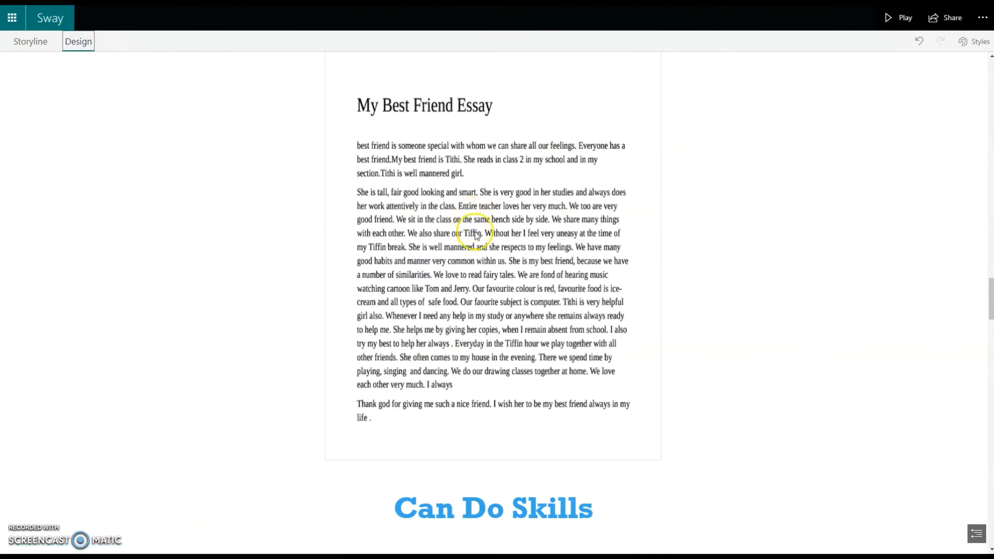
scroll(475, 227, "up", 10)
scroll(476, 230, "up", 10)
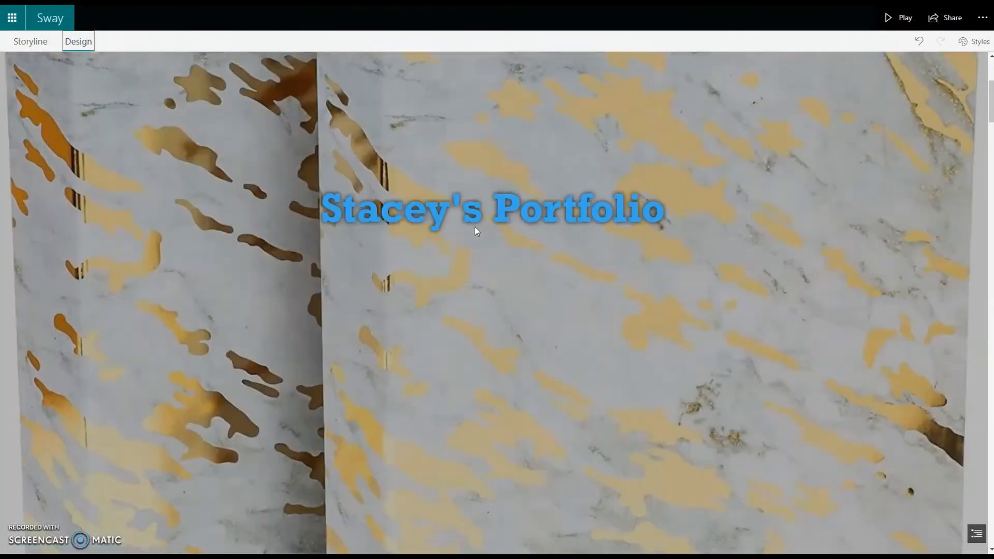
Step: Preview the portfolio's design from the title banner down to the Can-Do Skills in Science section
scroll(475, 231, "down", 10)
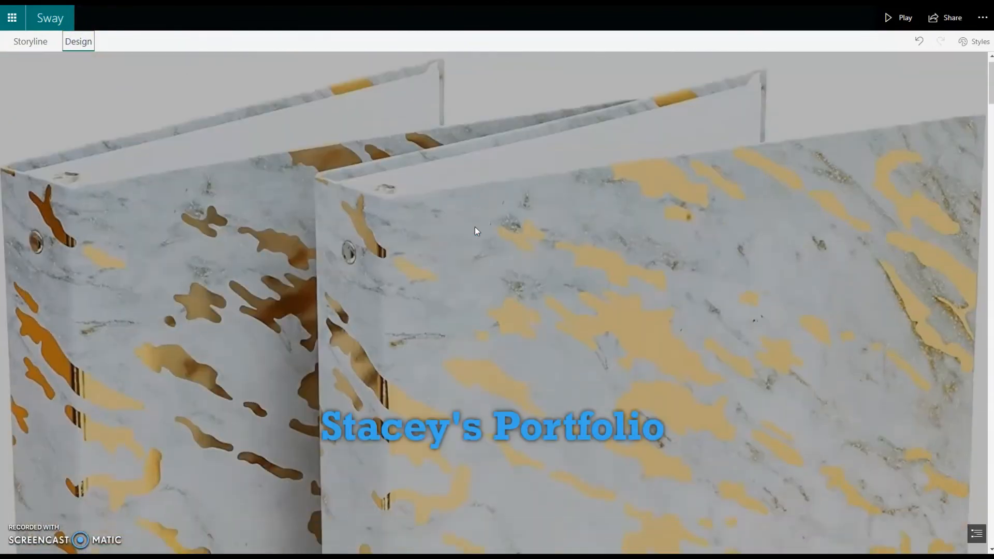
scroll(476, 231, "down", 10)
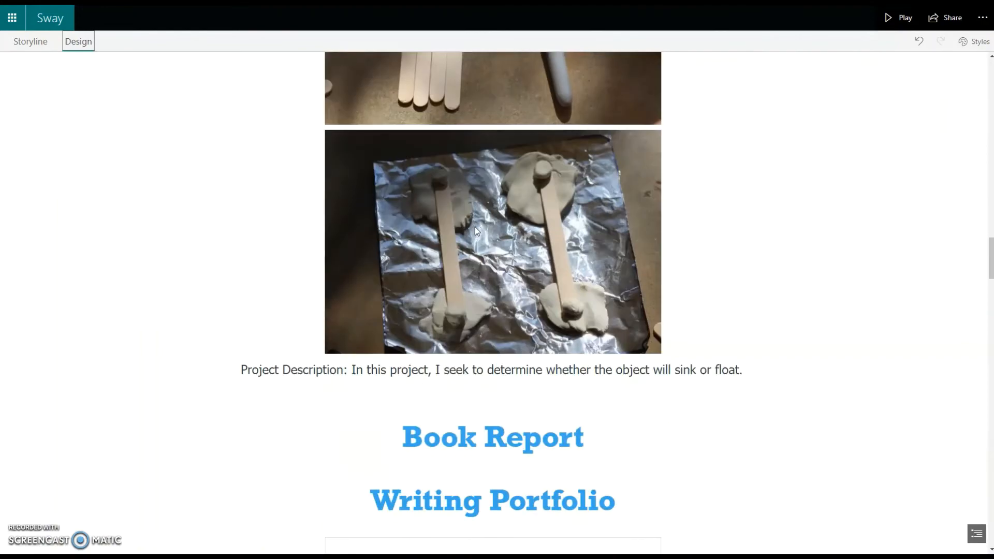
scroll(475, 227, "down", 8)
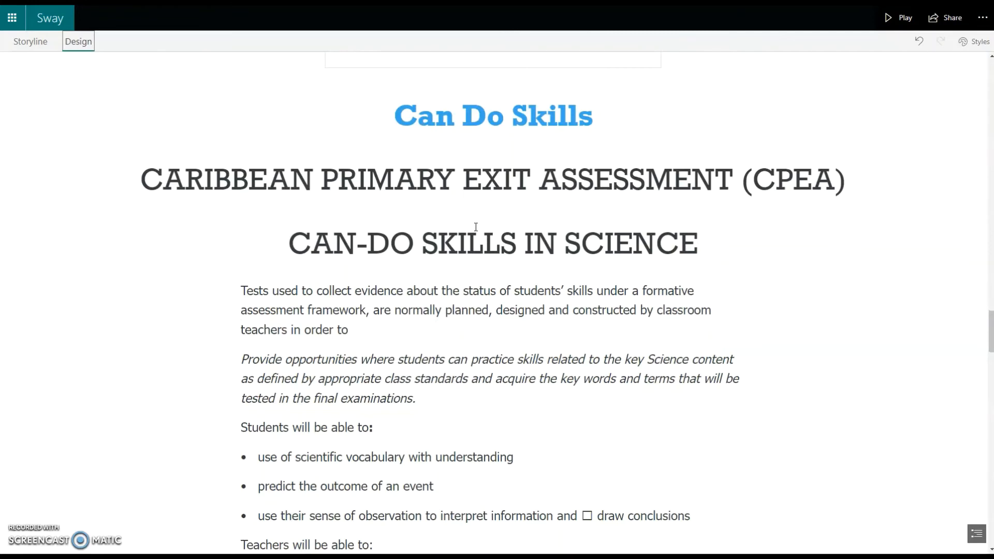
Step: Open the style options and try the Horizontal and Slides layouts, returning to the Vertical layout
left_click(976, 42)
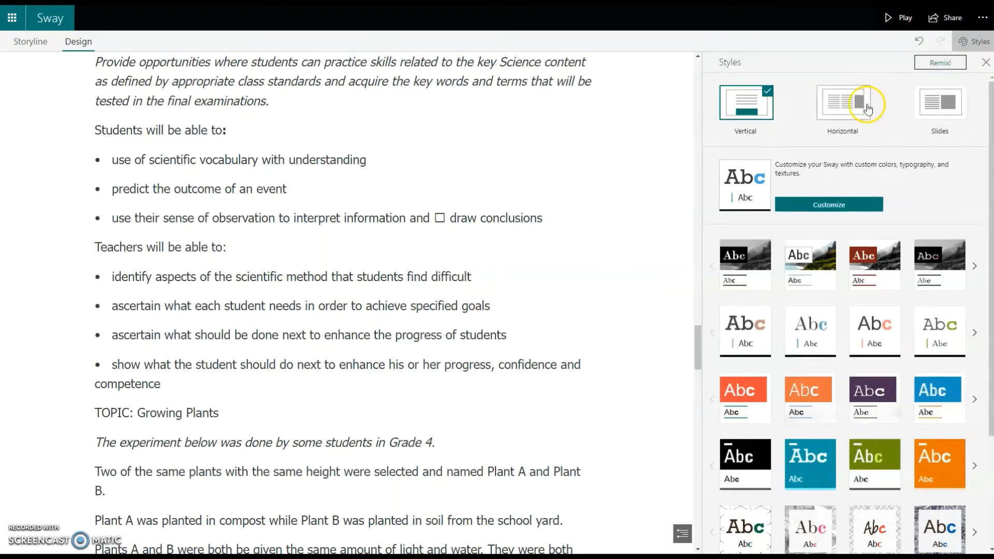
left_click(845, 101)
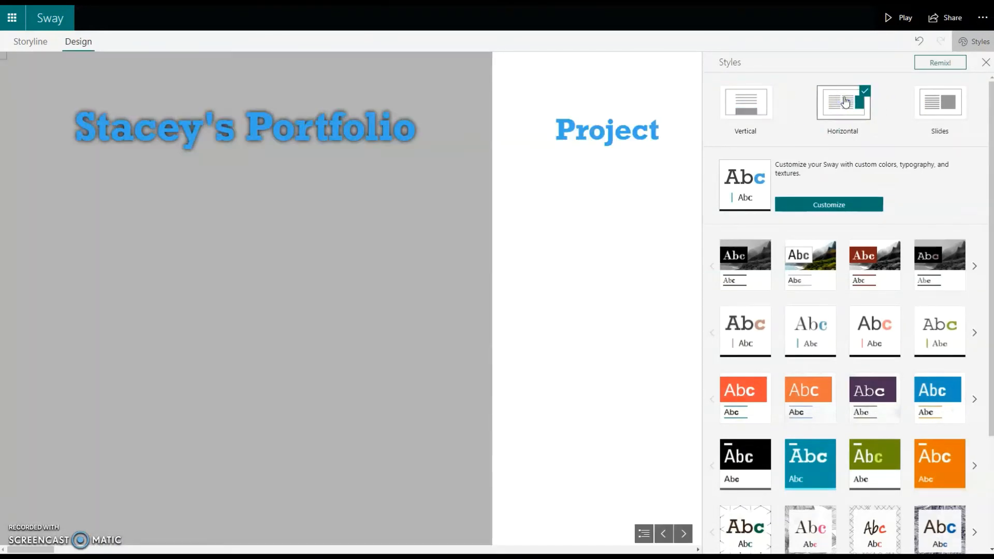
left_click(935, 103)
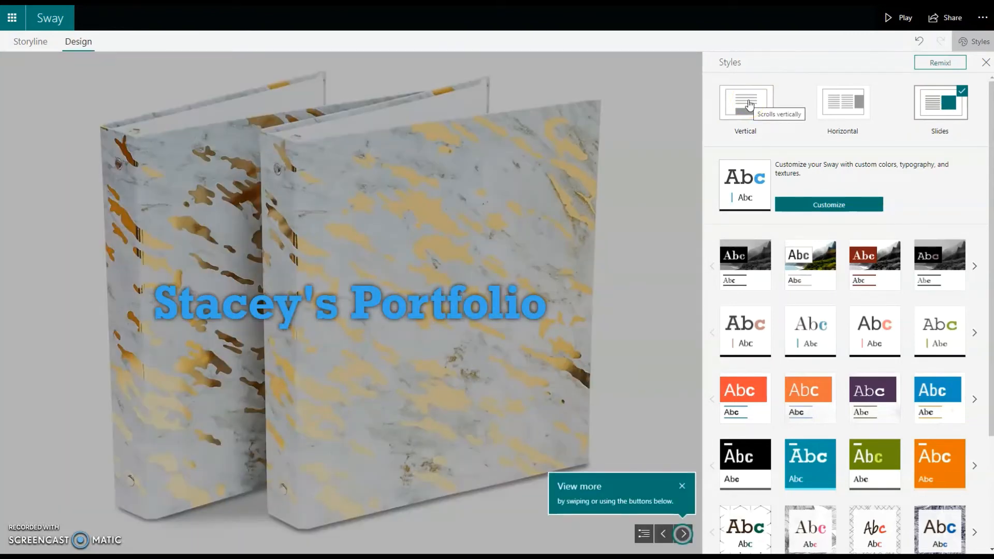
left_click(749, 103)
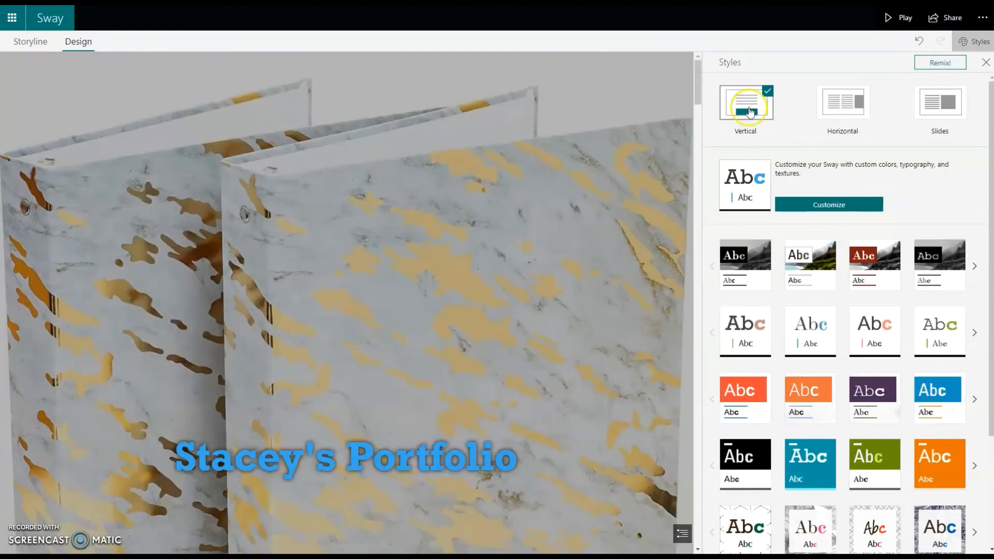
Step: Try the style with solid blue heading banners and check it from the Project section through the Can-Do Skills content
scroll(832, 288, "down", 3)
scroll(838, 292, "up", 3)
scroll(838, 292, "down", 3)
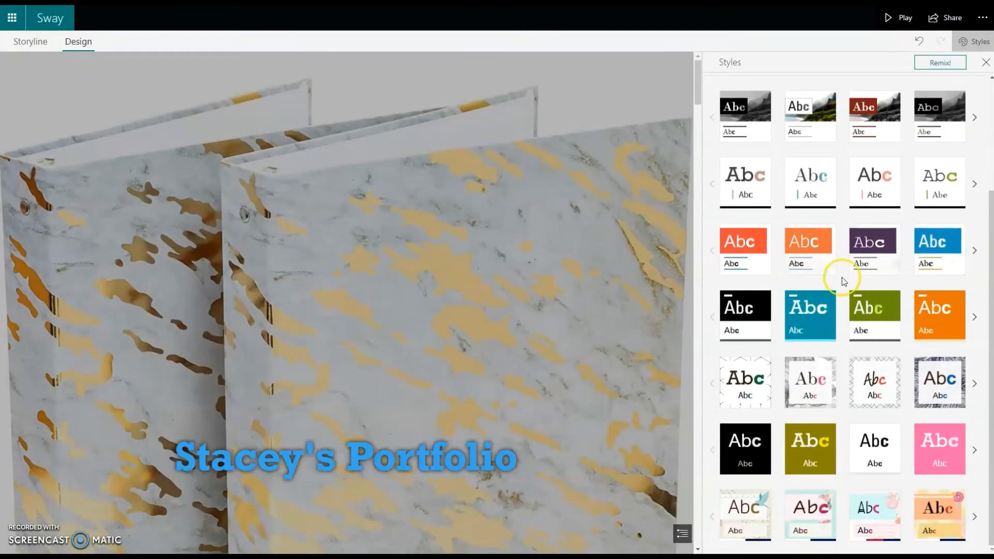
scroll(380, 286, "down", 5)
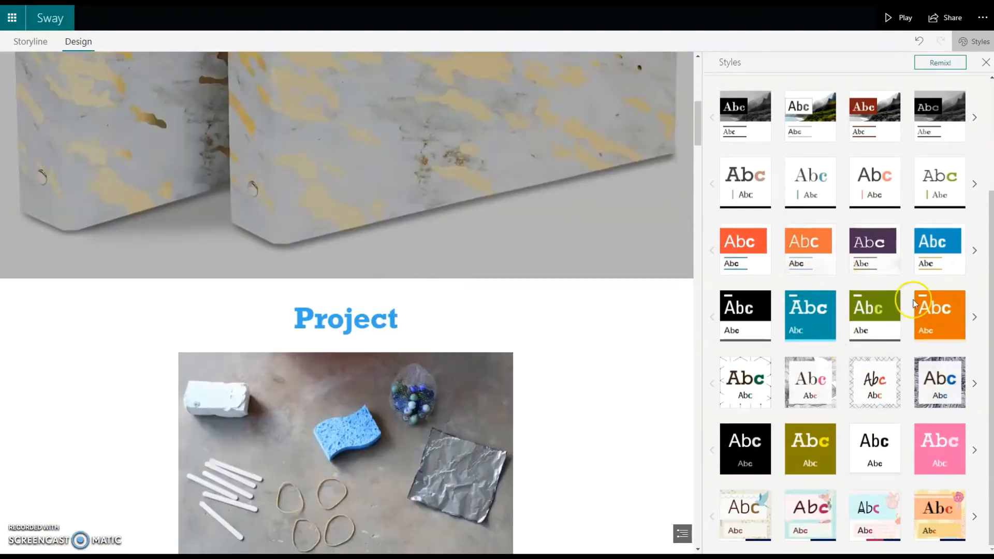
left_click(940, 247)
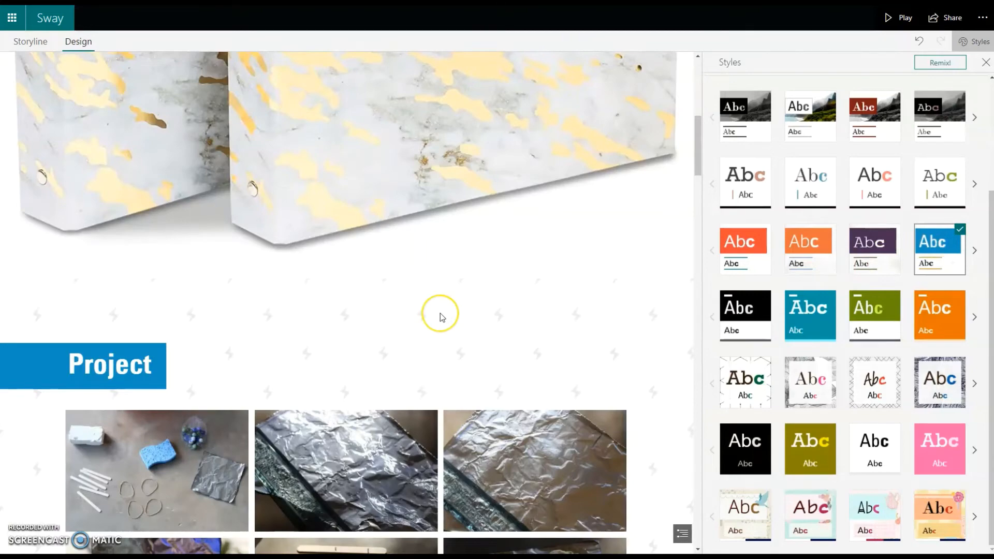
scroll(440, 315, "down", 5)
scroll(441, 316, "down", 5)
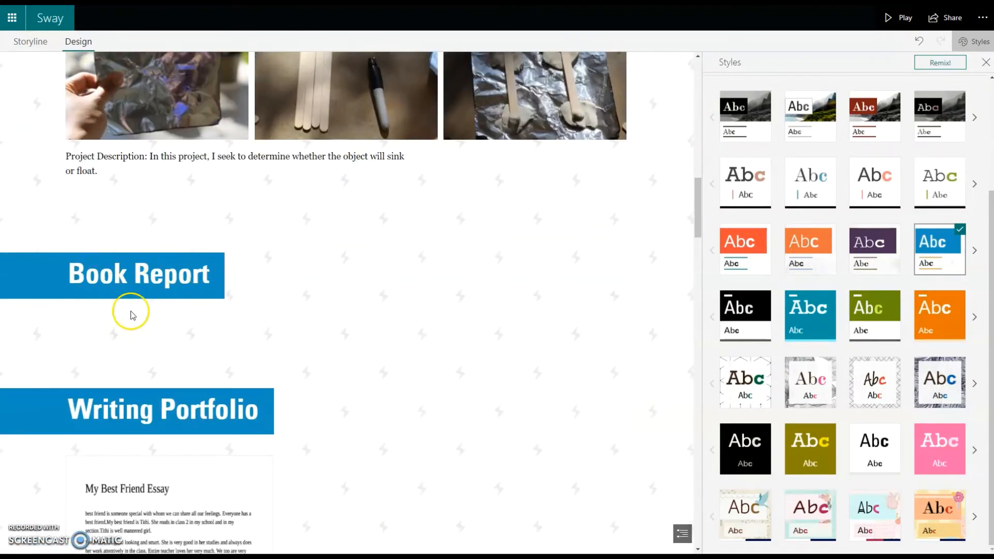
scroll(111, 290, "down", 5)
scroll(113, 291, "down", 5)
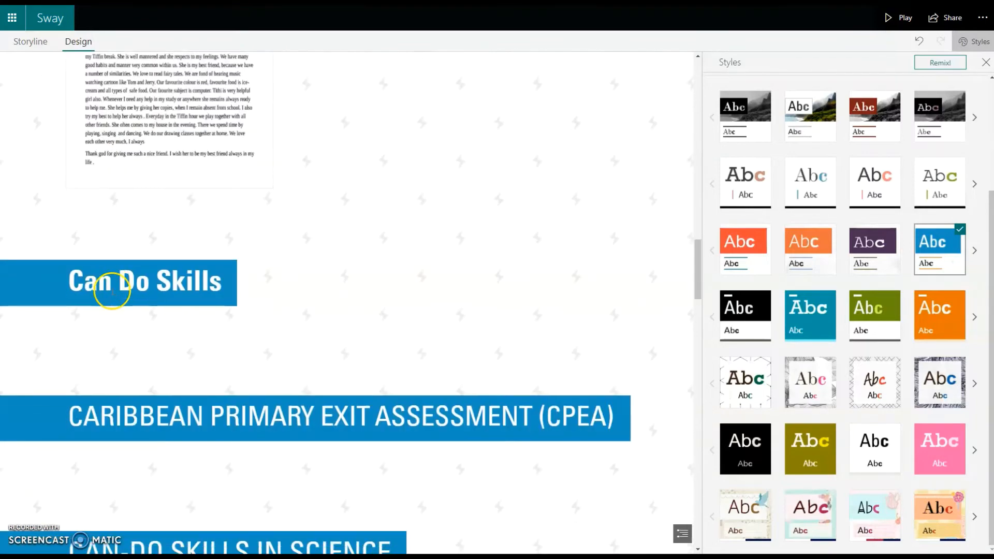
scroll(111, 291, "down", 12)
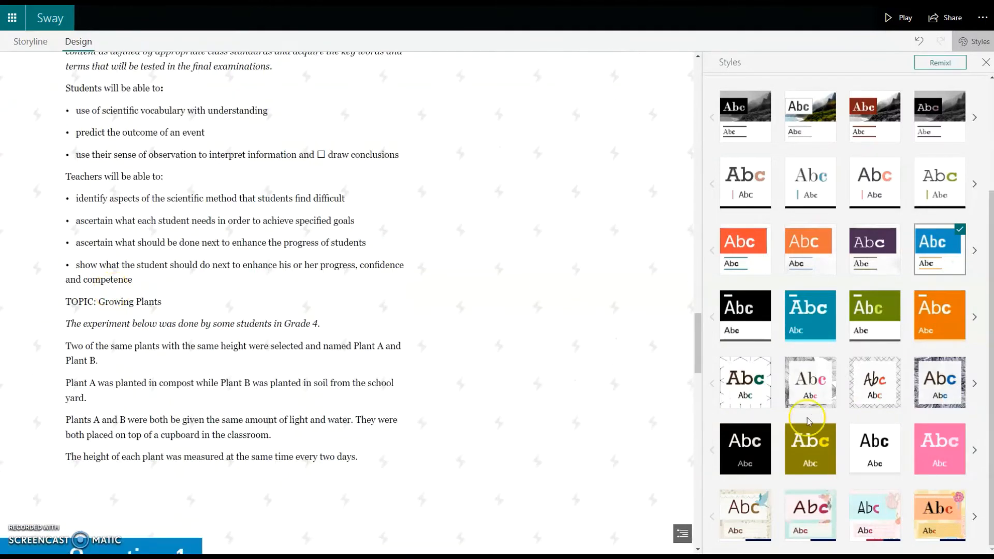
Step: Try the geometric line-pattern style with dark green headings and check it from Can Do Skills back to Project
left_click(734, 379)
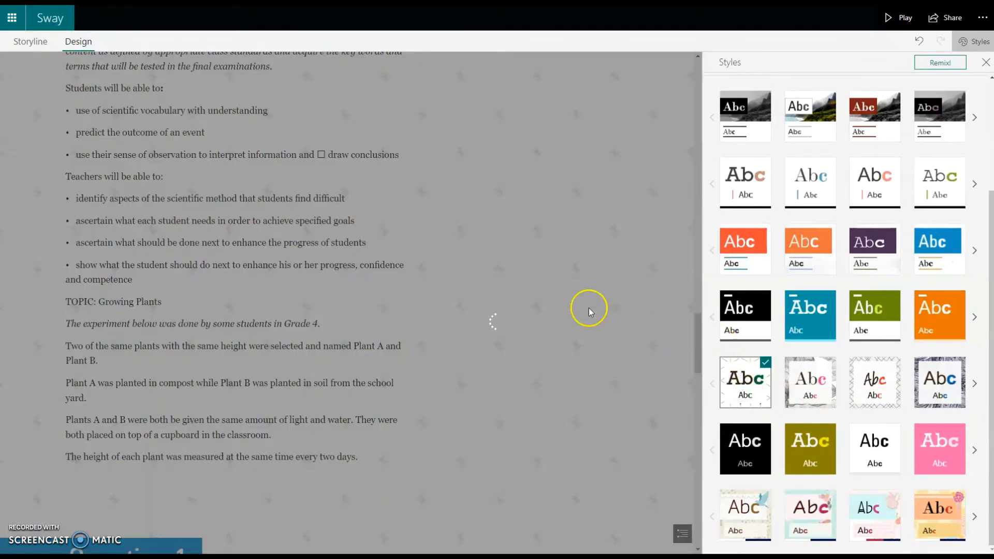
scroll(212, 300, "up", 9)
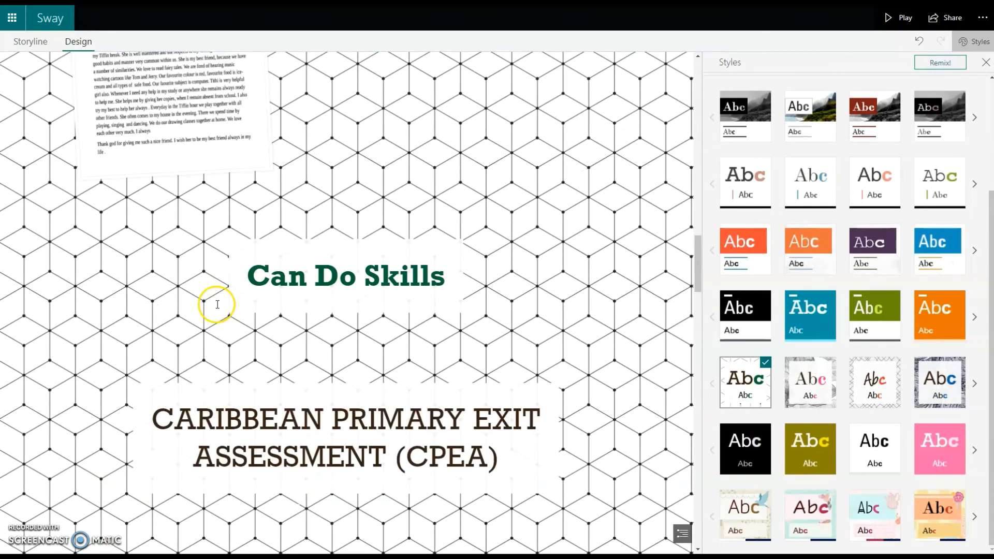
scroll(215, 304, "up", 13)
scroll(352, 286, "up", 2)
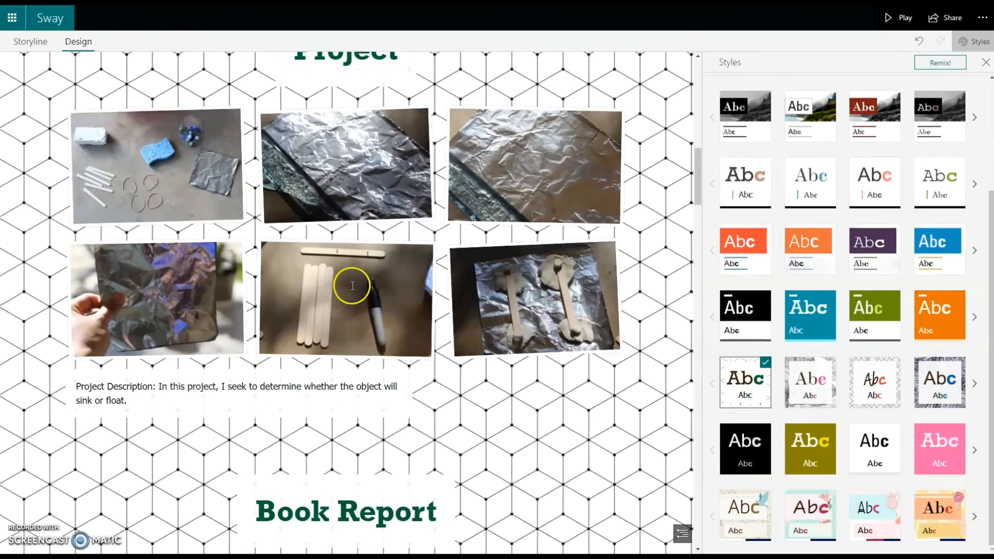
scroll(353, 286, "up", 2)
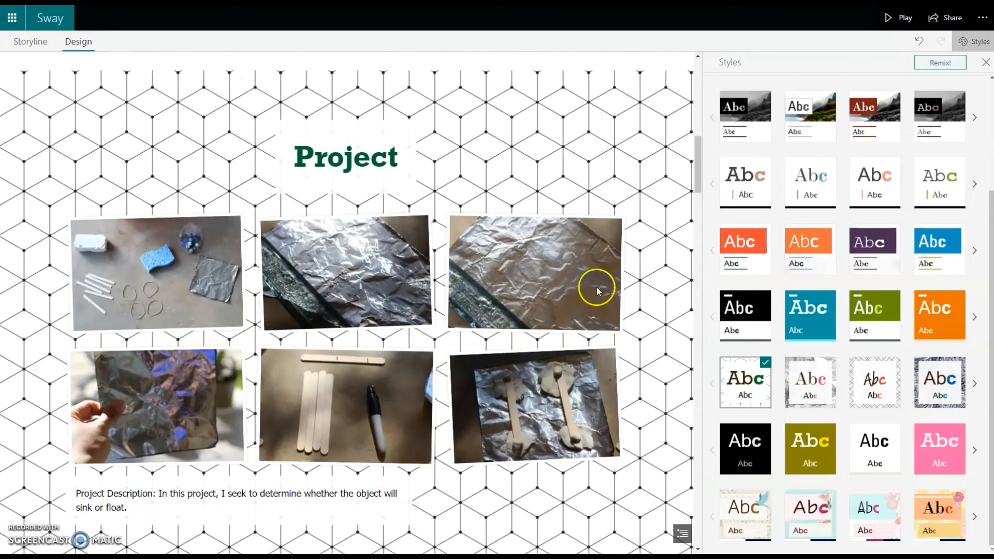
Step: Try the turquoise floral style and check it from the title banner down to Question 3
left_click(810, 518)
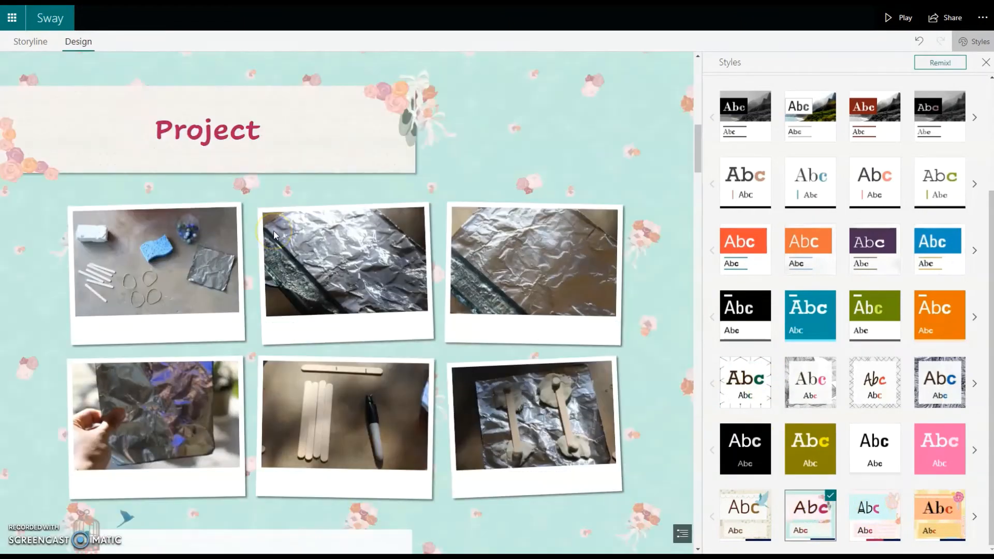
scroll(275, 235, "up", 13)
scroll(275, 236, "down", 7)
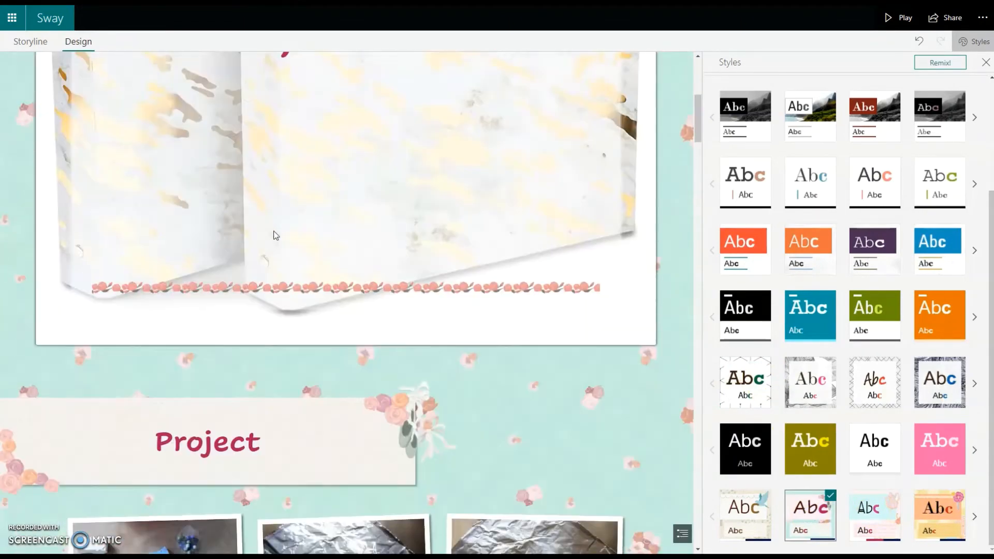
scroll(274, 236, "down", 20)
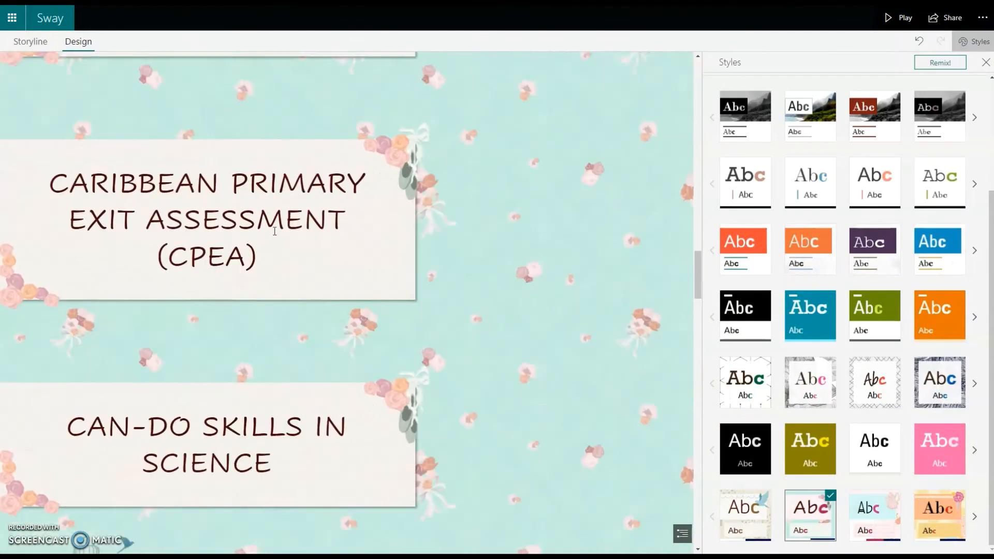
scroll(274, 231, "down", 15)
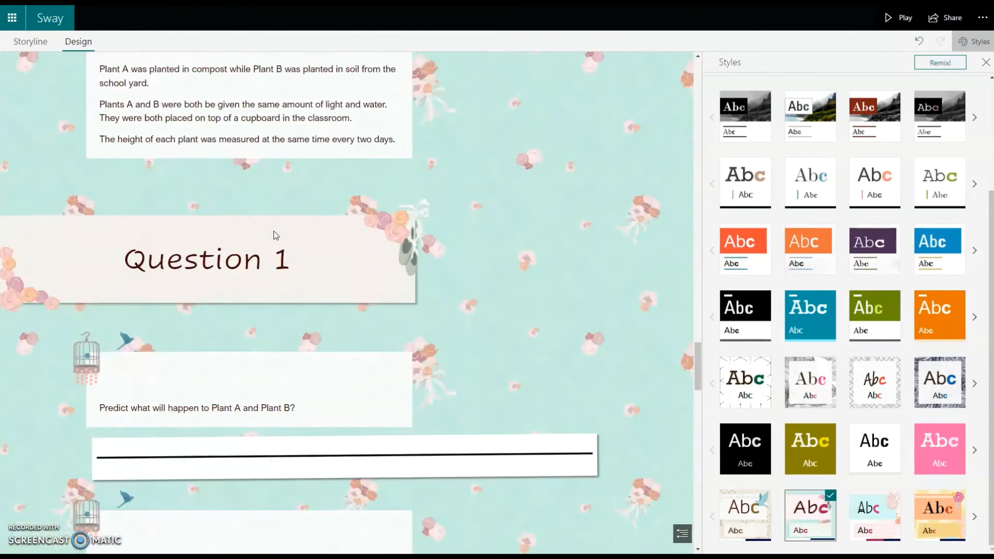
scroll(276, 235, "down", 5)
scroll(276, 235, "down", 15)
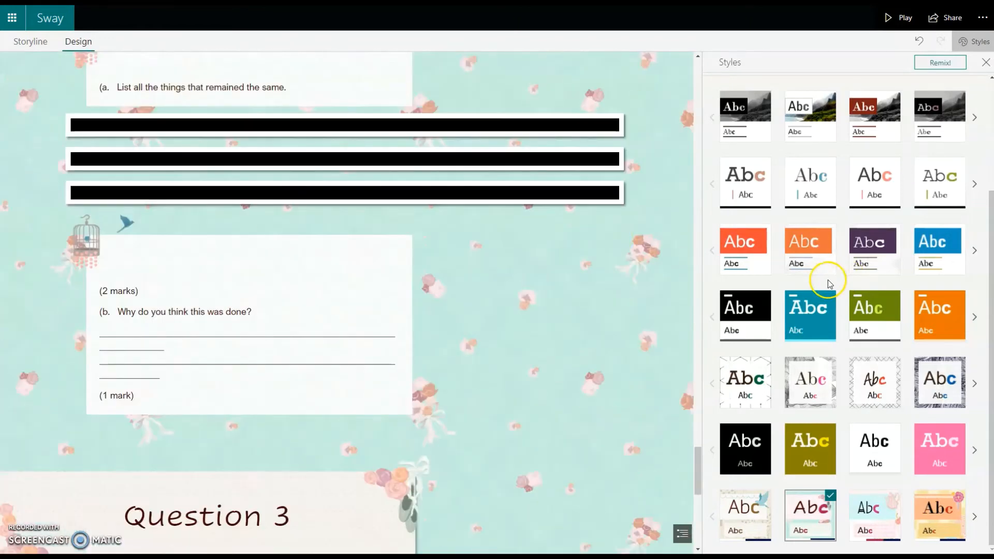
Step: Try the landscape-photo style with the white title block and colour picture
scroll(833, 259, "up", 3)
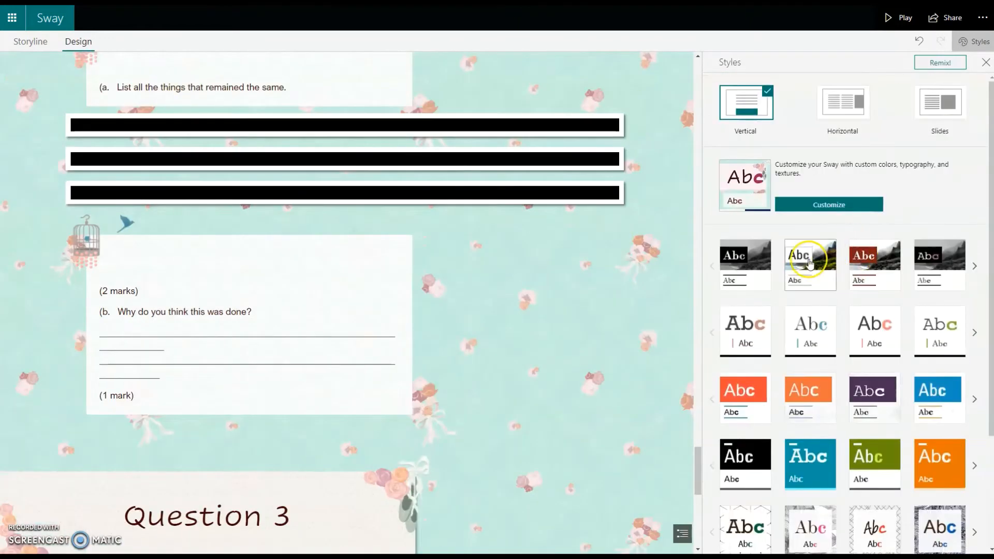
left_click(810, 262)
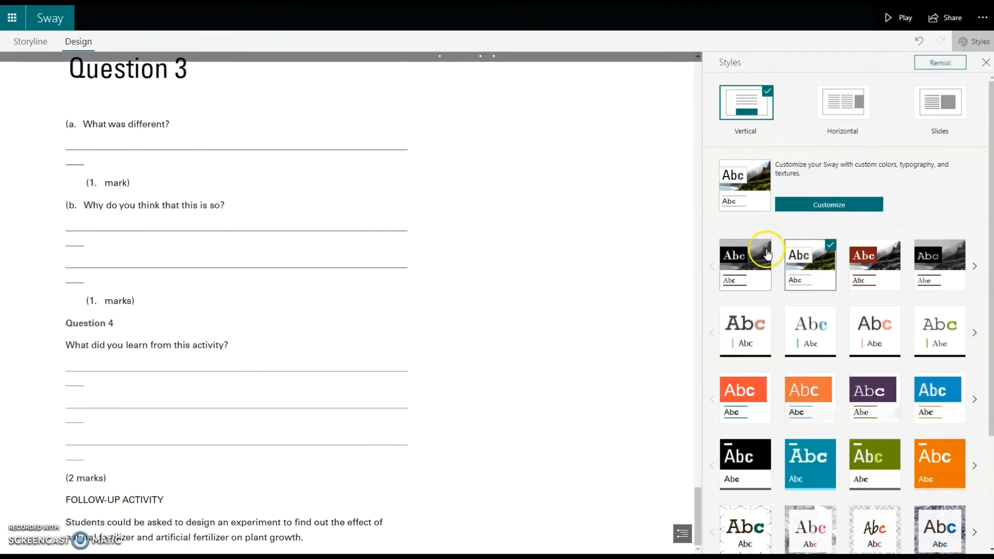
Step: Apply the beige tree-pattern style with the blue bird and check the portfolio back up to its title banner
scroll(872, 321, "down", 3)
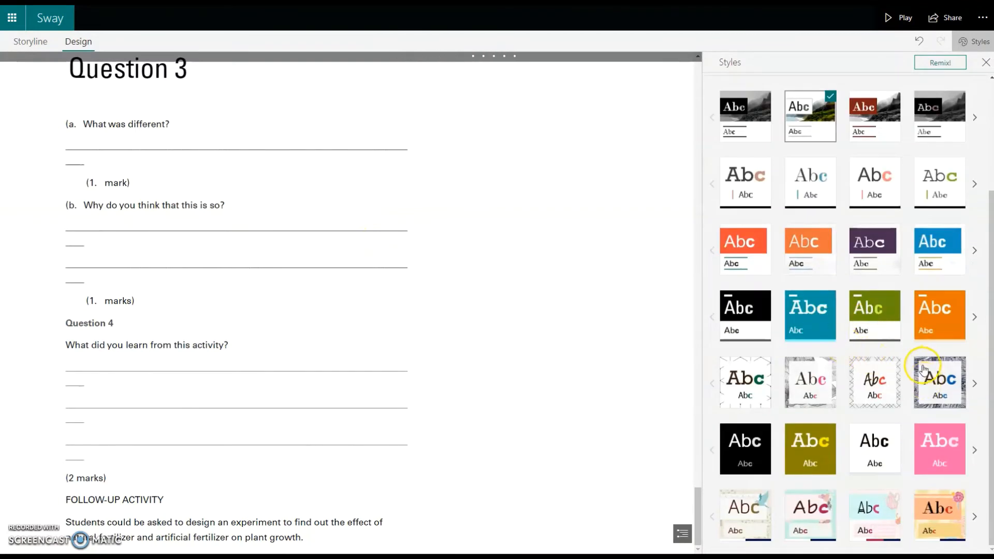
left_click(727, 529)
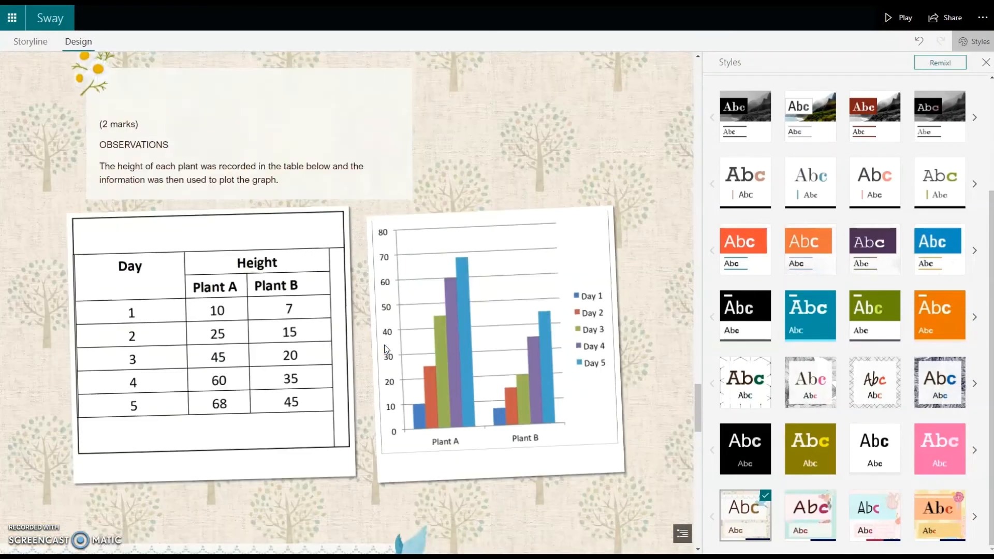
scroll(384, 345, "up", 15)
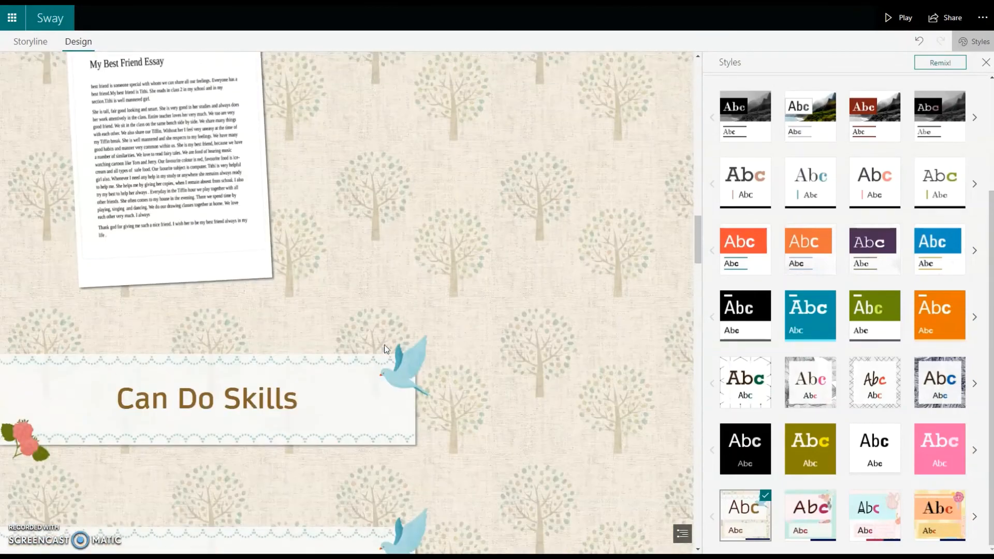
scroll(384, 345, "up", 20)
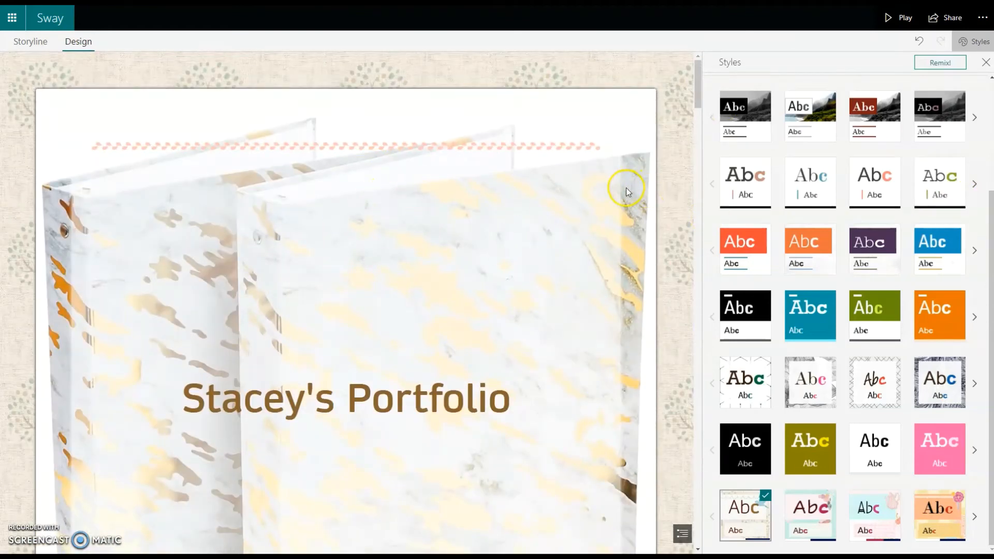
Step: Open the portfolio's sharing options to examine who can view or edit it and the available links
left_click(951, 22)
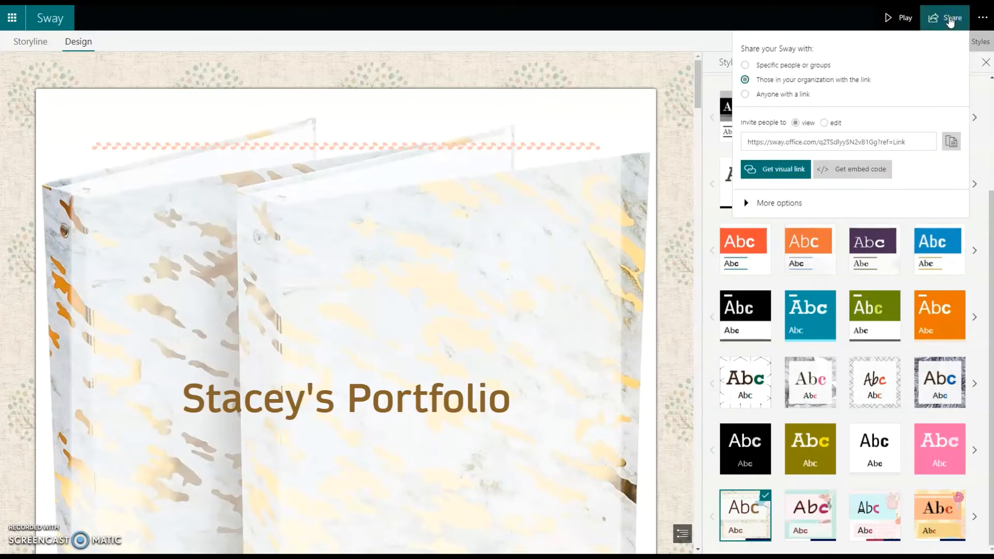
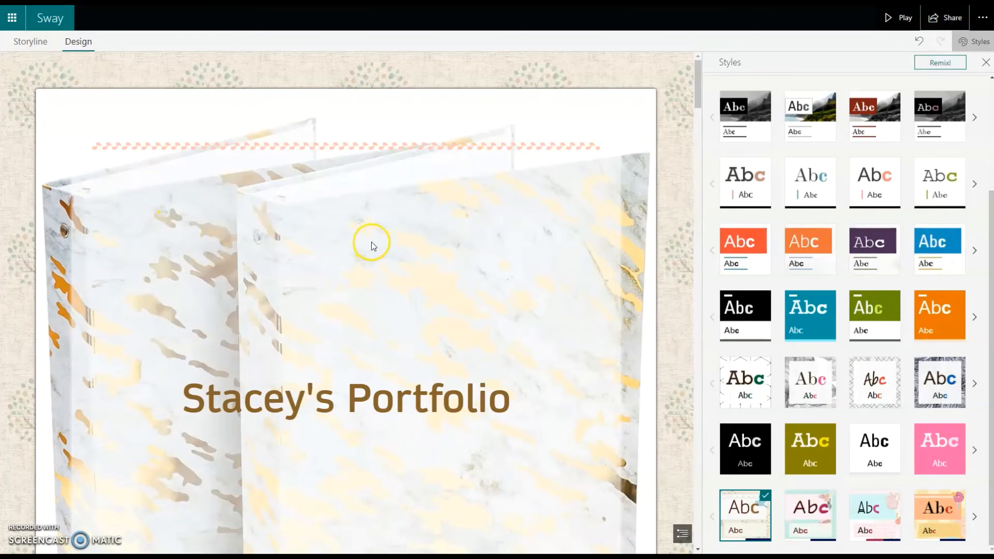
Step: Return to the storyline and review its cards from the Can-Do Skills in Science section back to the Project images
scroll(372, 242, "down", 10)
scroll(372, 241, "up", 10)
left_click(31, 41)
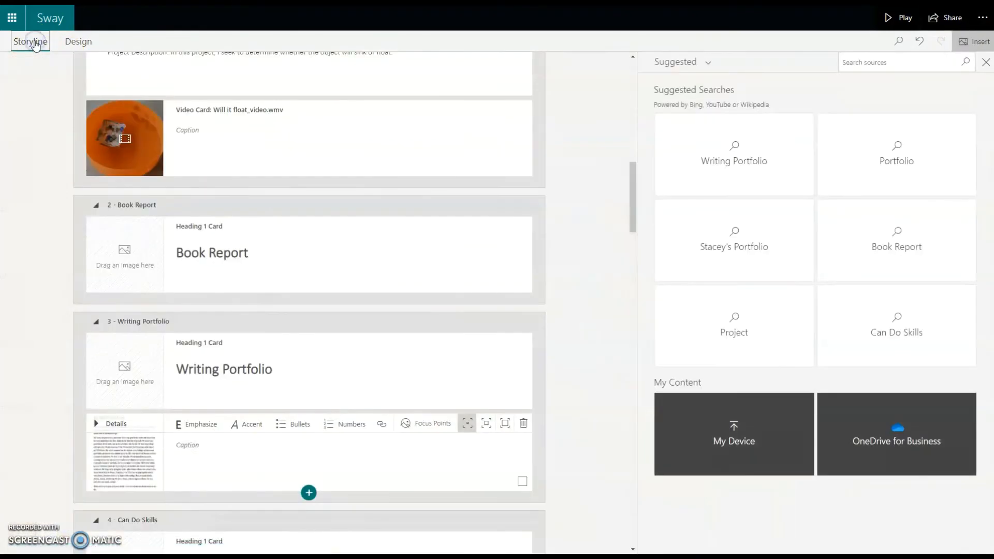
scroll(237, 302, "down", 5)
scroll(237, 302, "down", 4)
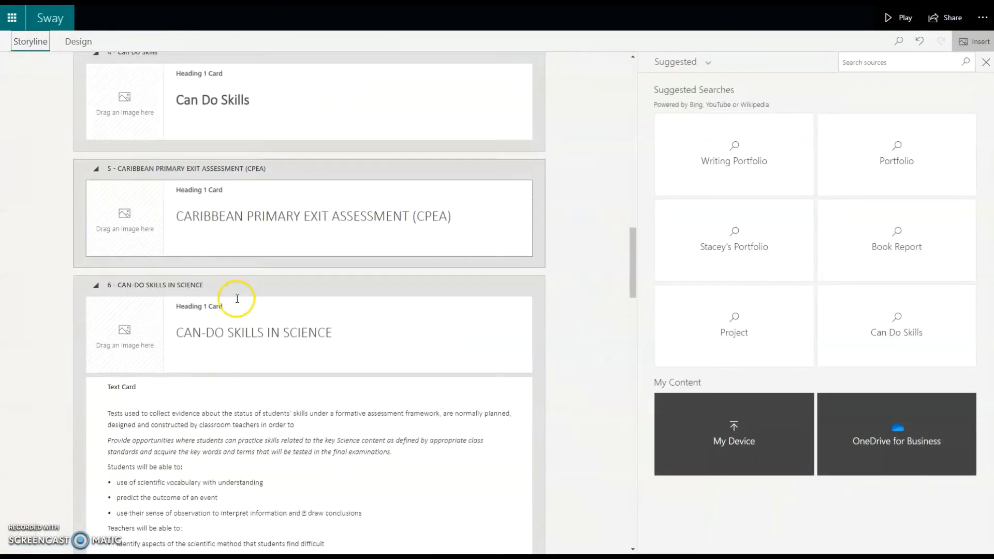
scroll(237, 302, "up", 5)
scroll(236, 298, "up", 4)
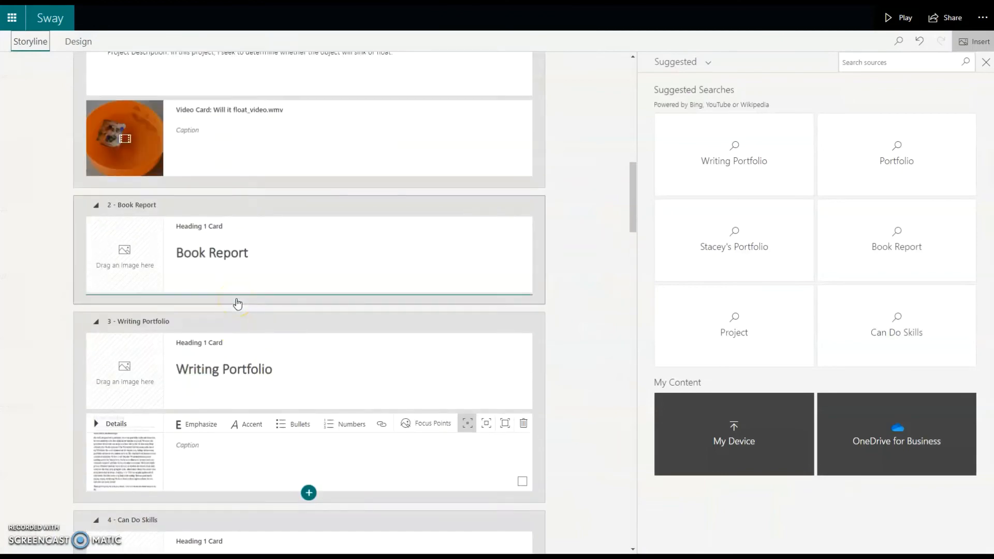
scroll(238, 302, "up", 3)
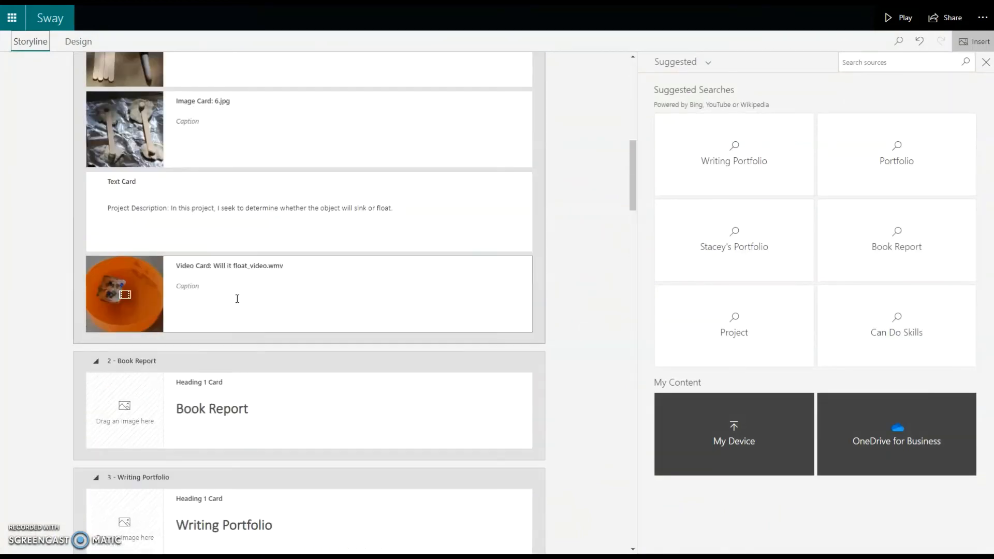
scroll(237, 298, "up", 2)
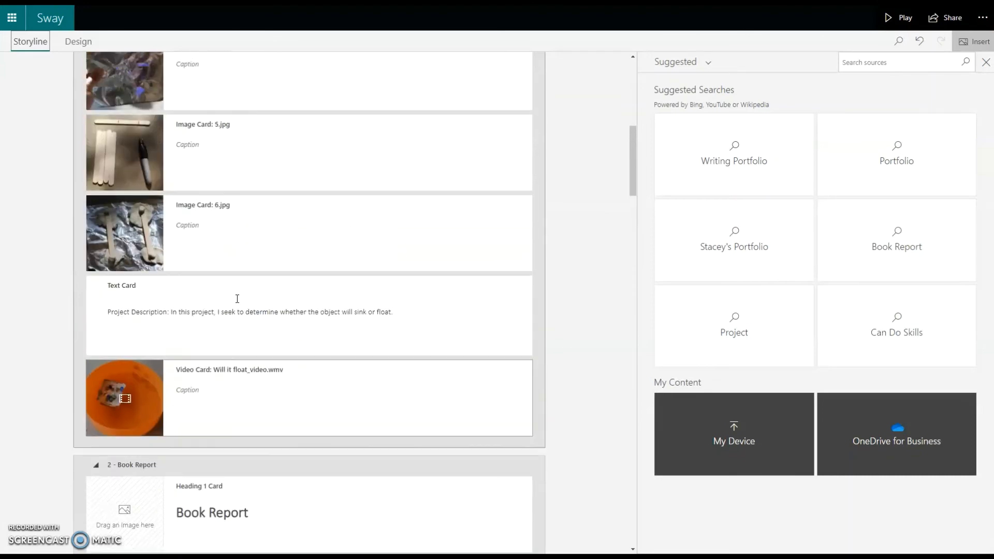
Step: Insert an Embed card after the Will it float video in the Project section and activate its embed code field
scroll(237, 299, "down", 2)
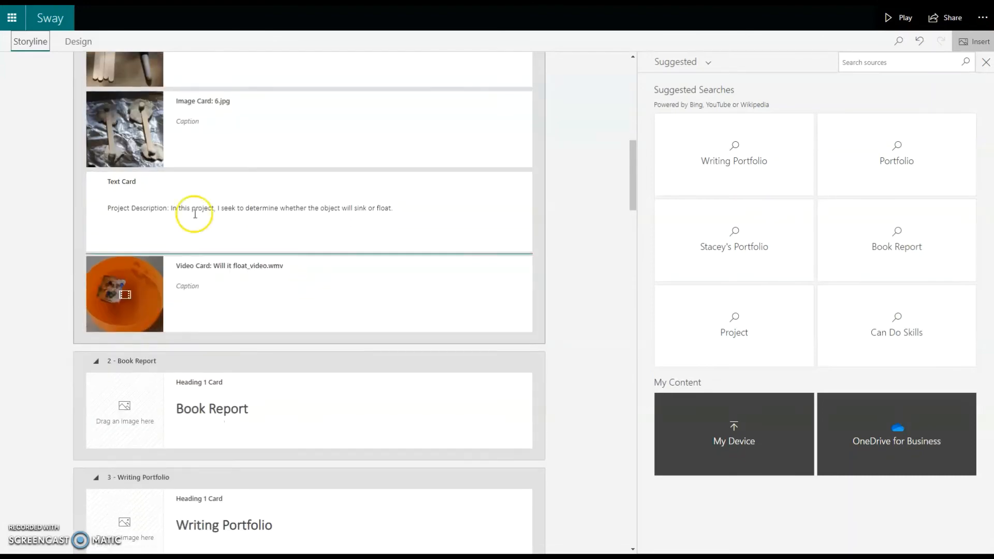
scroll(319, 269, "up", 2)
scroll(319, 269, "up", 10)
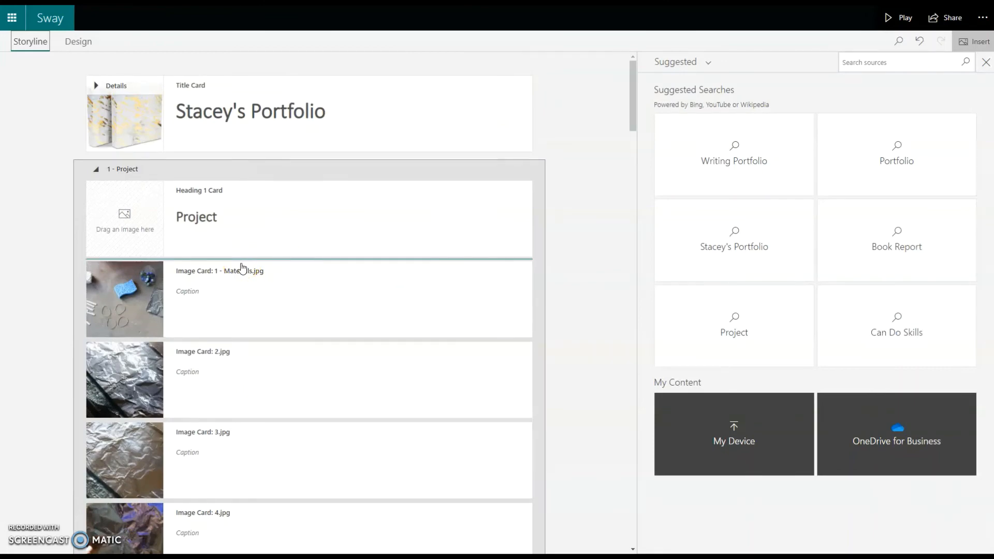
left_click(282, 291)
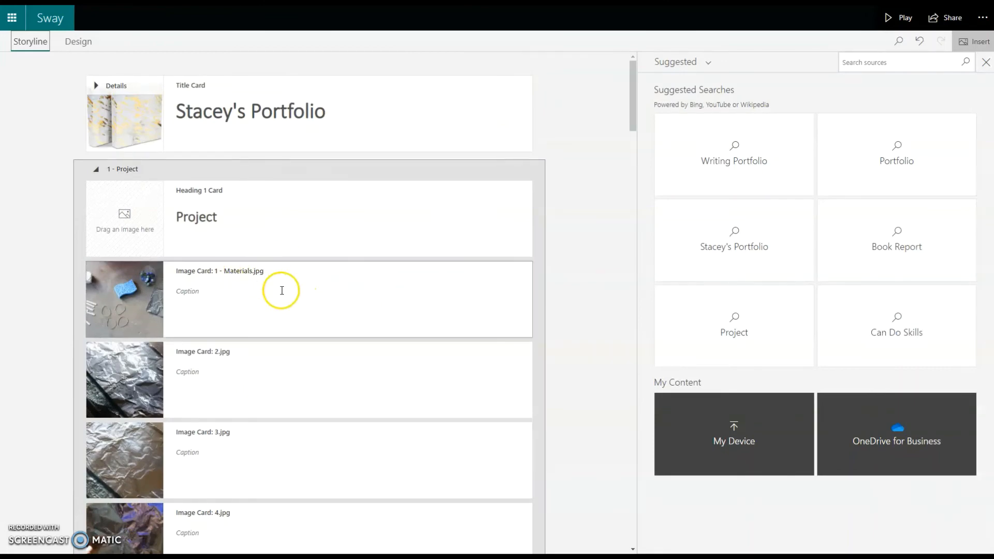
scroll(282, 291, "down", 15)
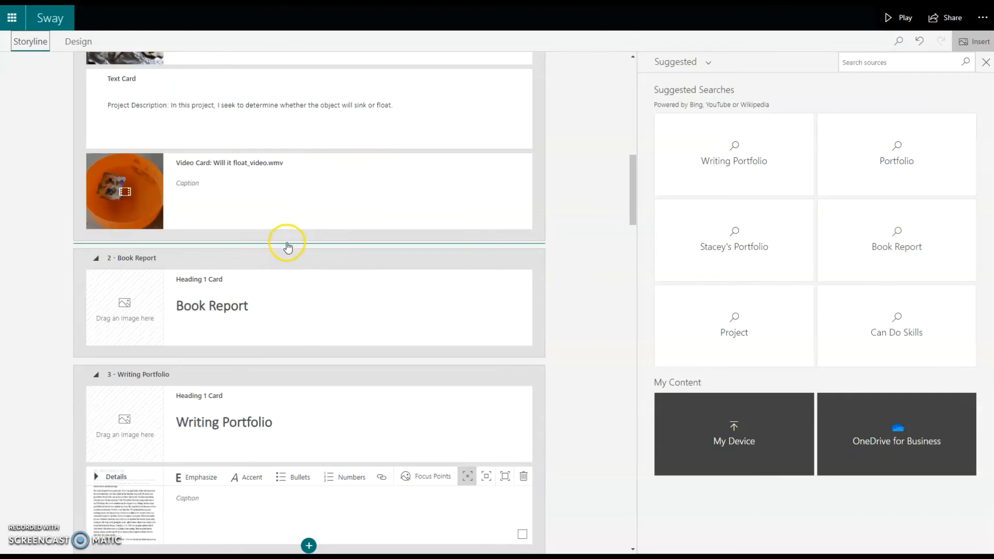
left_click(288, 247)
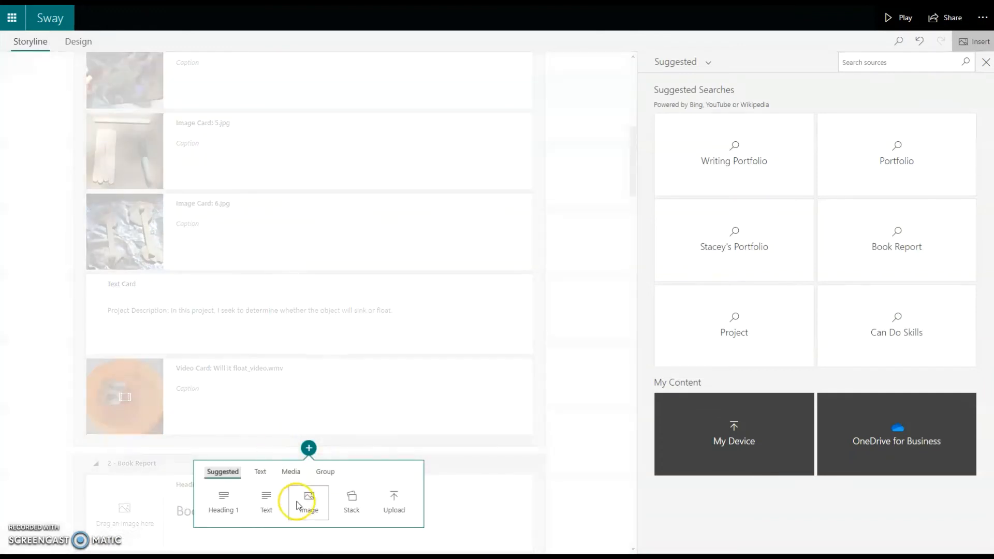
left_click(293, 473)
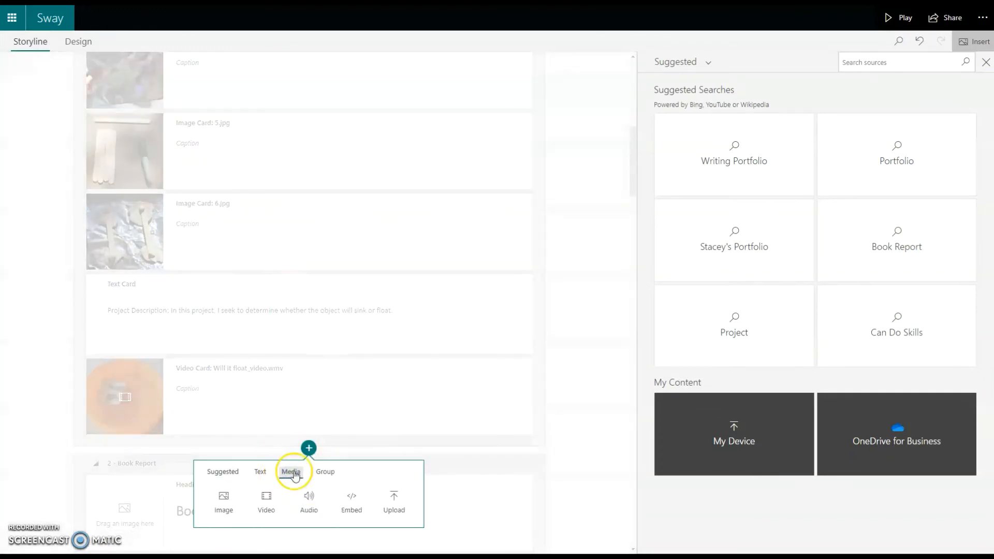
left_click(341, 496)
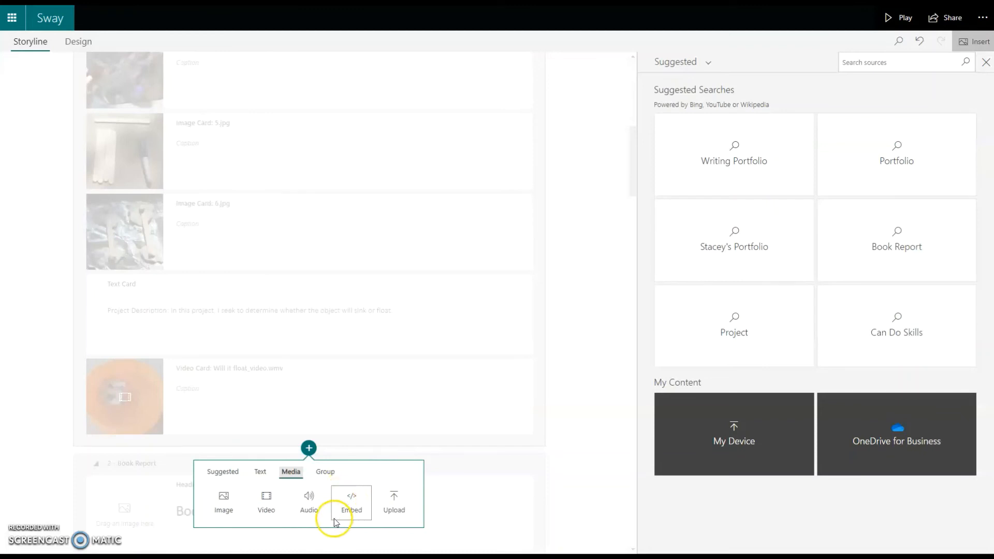
left_click(353, 500)
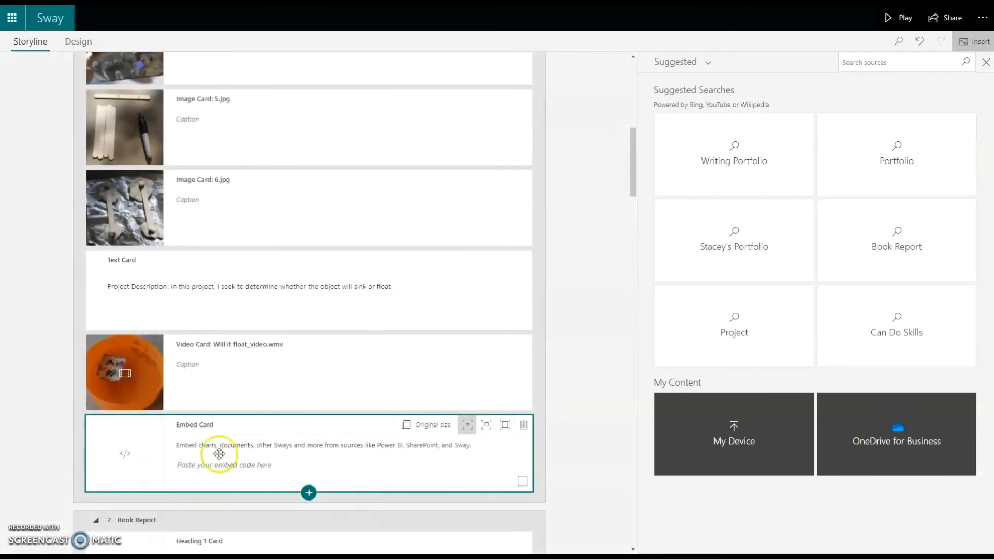
left_click(190, 464)
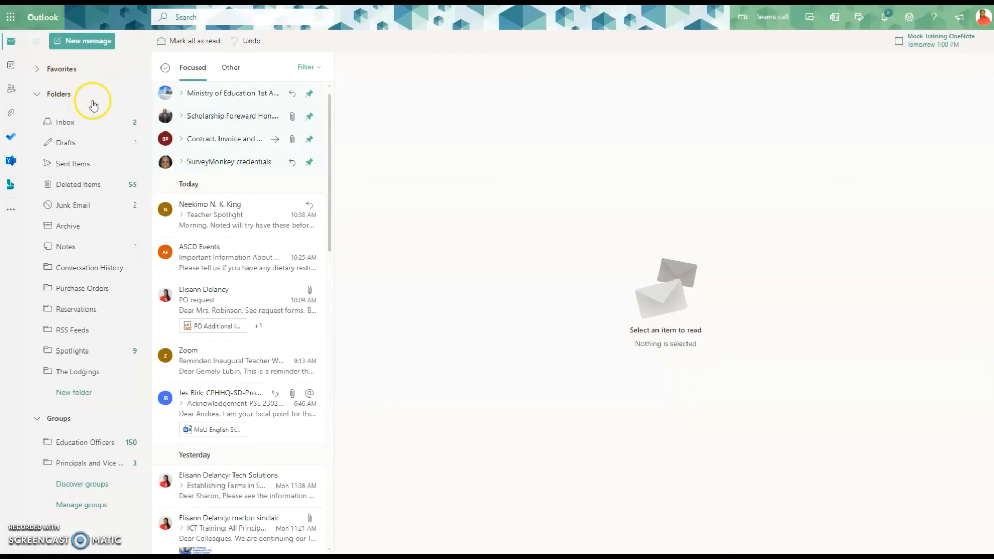
Step: Switch to OneDrive and open the DCA_Course4_Excel-Chart-for-Sway workbook
left_click(10, 17)
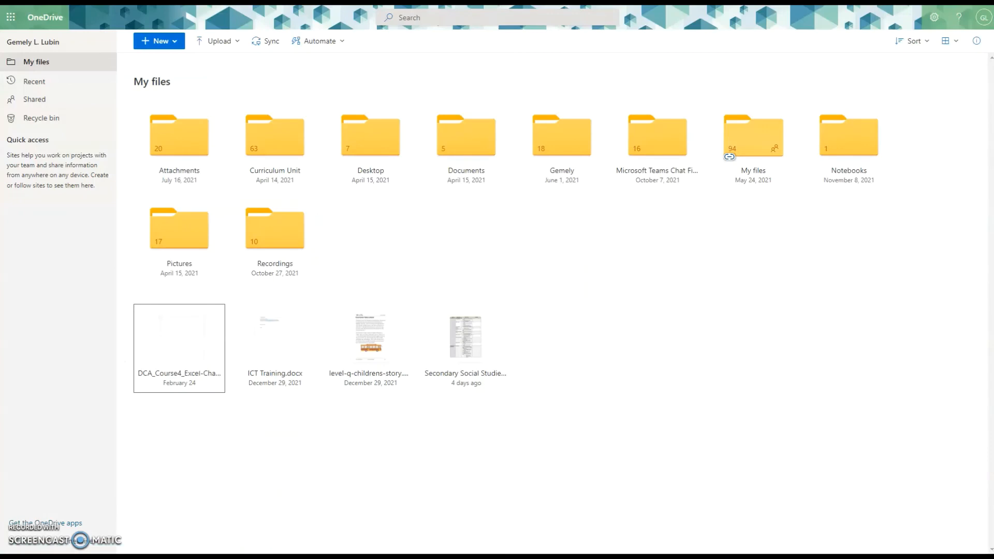
mouse_move(189, 348)
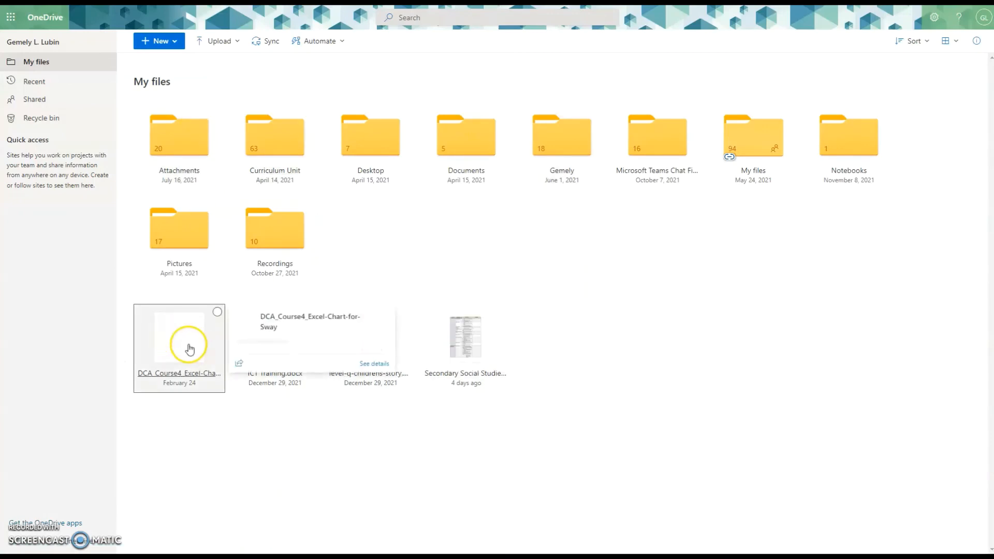
left_click(178, 332)
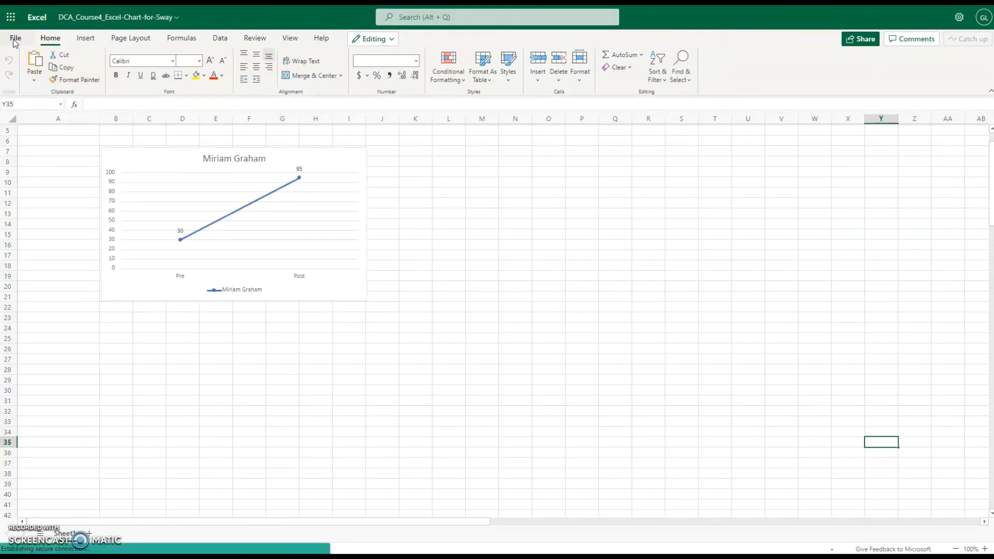
Step: Open the workbook's embed options, choose Chart 2 as the content to show and copy its embed code
left_click(15, 38)
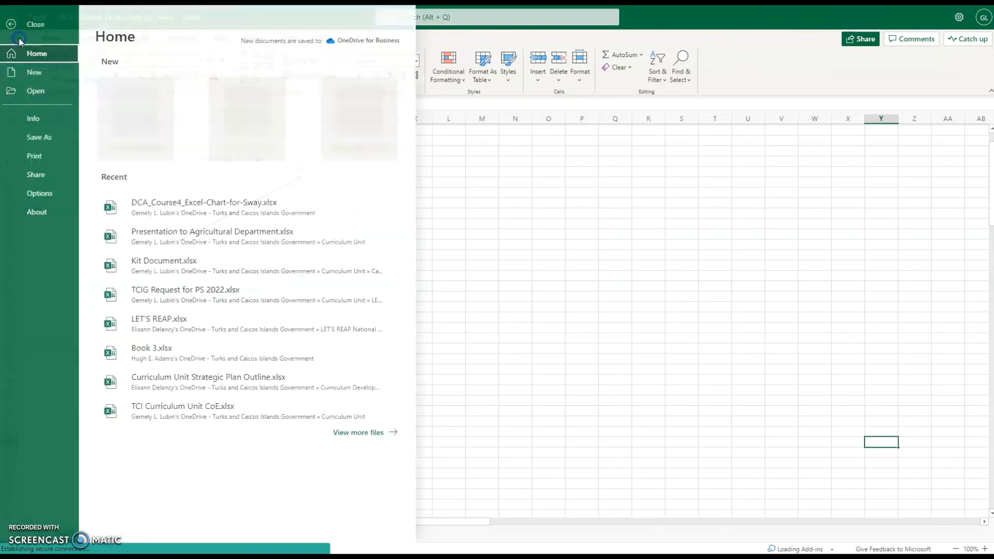
left_click(40, 174)
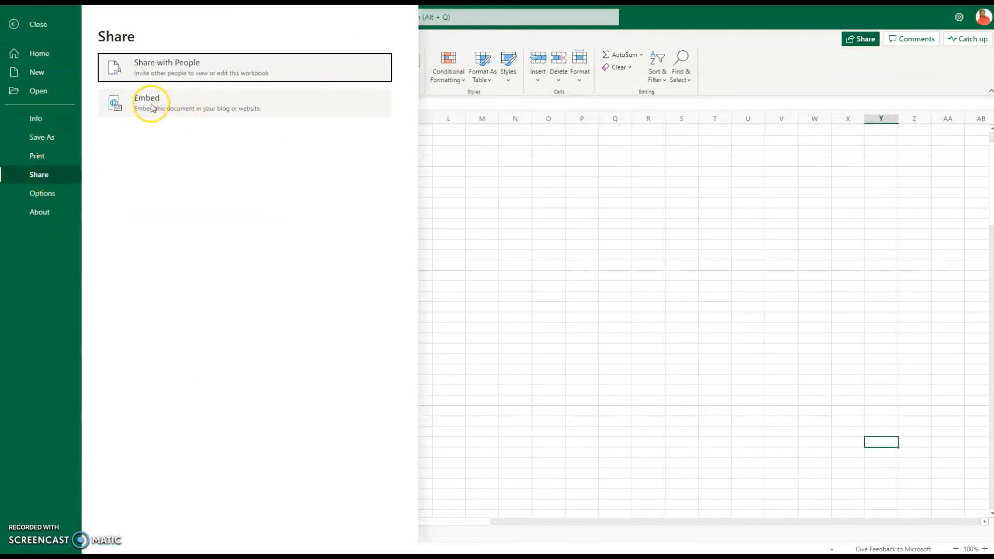
left_click(164, 106)
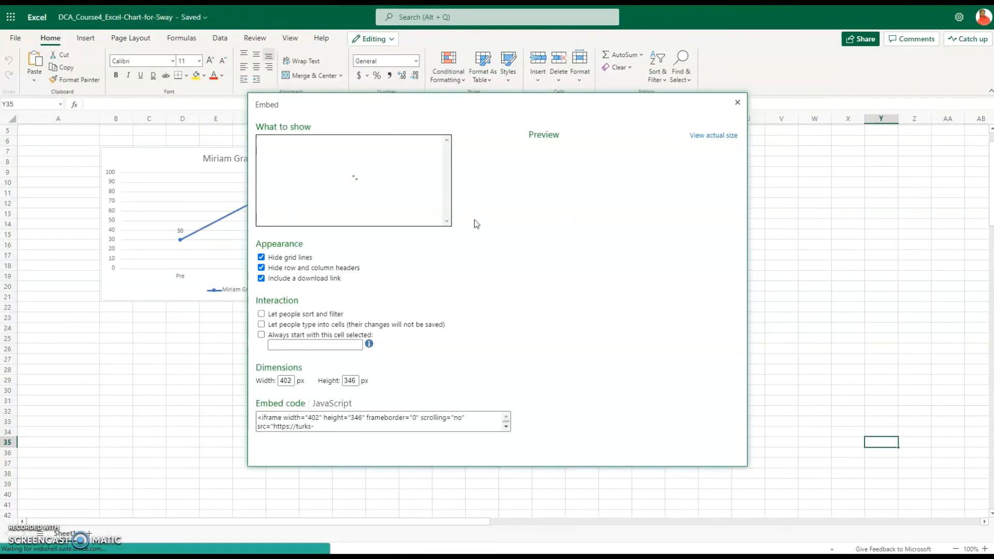
left_click(305, 425)
left_click(306, 425)
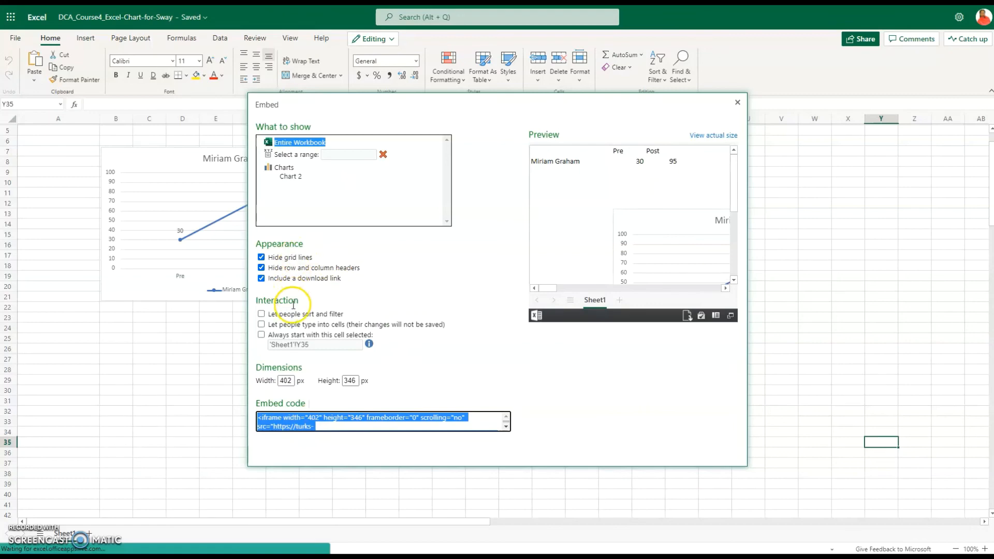
left_click(290, 177)
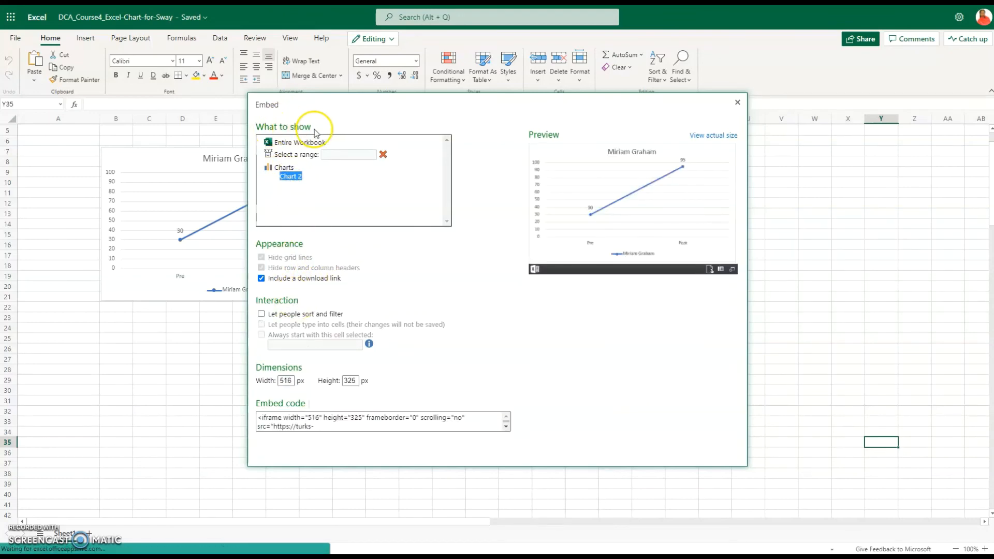
left_click(287, 422)
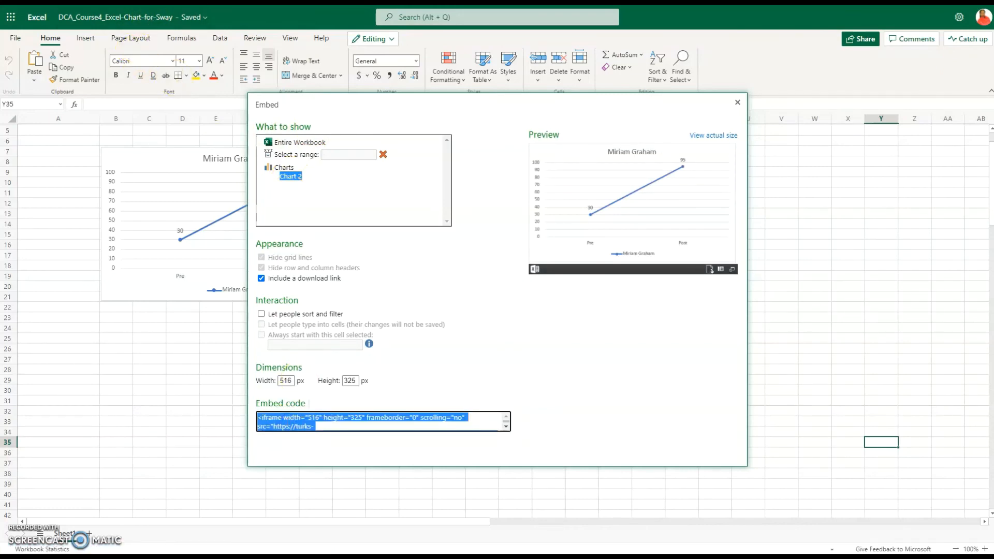
Step: Return to the Sway portfolio and paste the chart's embed code into the Embed card below the project video
key("ctrl+Tab")
key("ctrl+Tab")
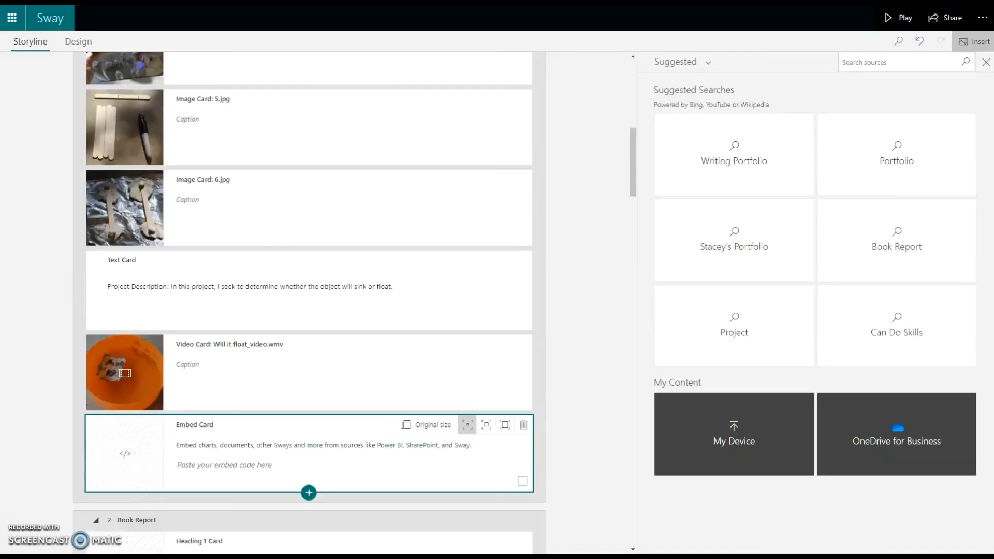
left_click(239, 465)
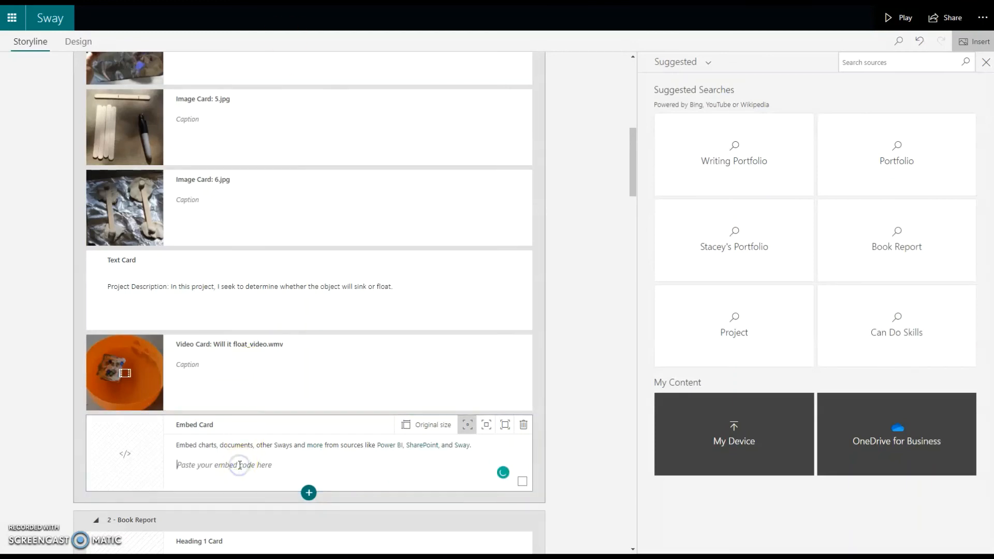
key("ctrl+v")
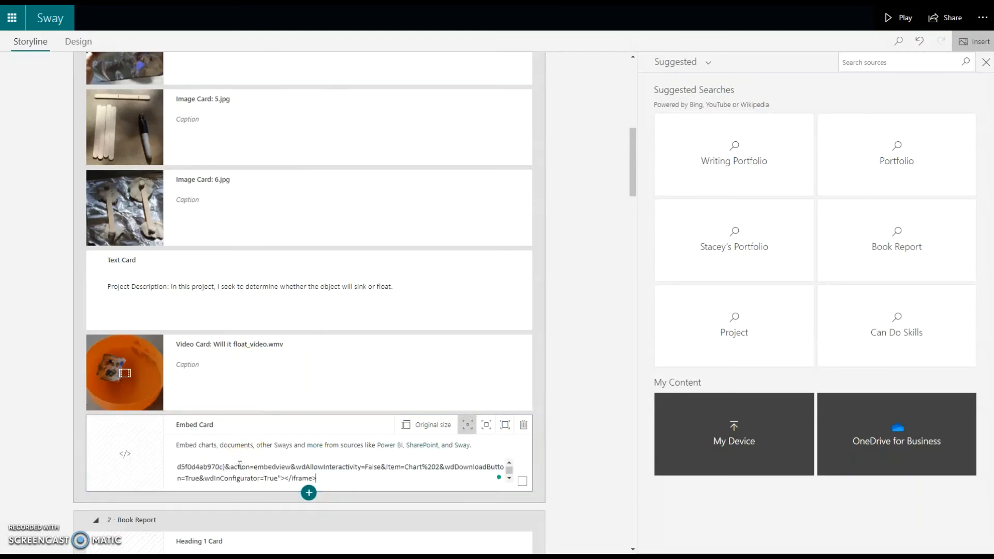
Step: Preview the portfolio design to check the embedded chart beside the project video and the sections down to Can Do Skills
left_click(79, 43)
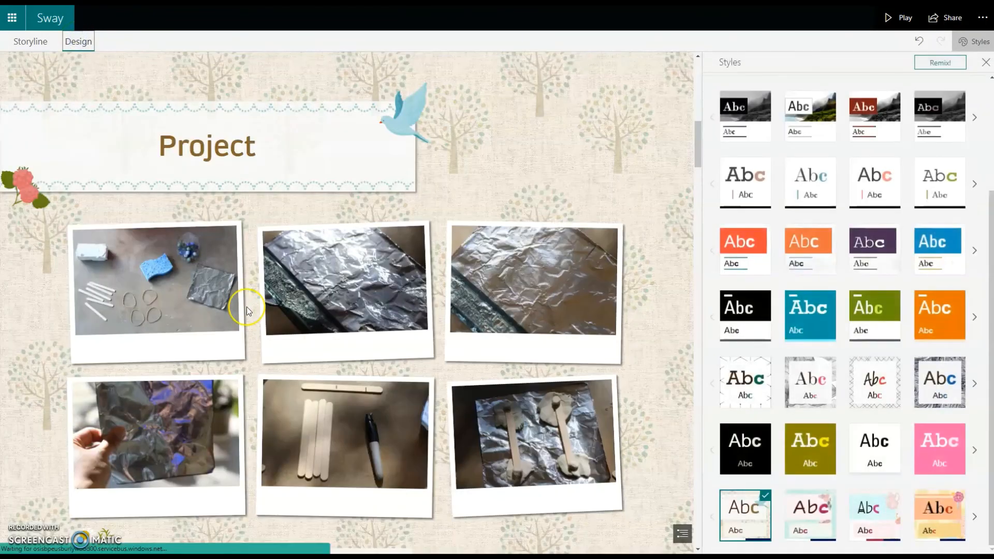
scroll(246, 307, "down", 1)
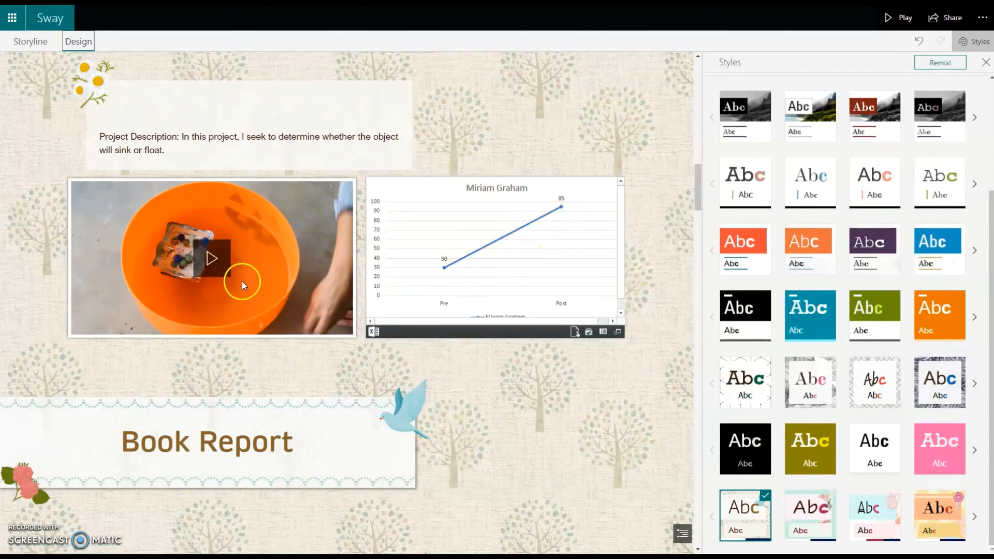
scroll(470, 256, "up", 3)
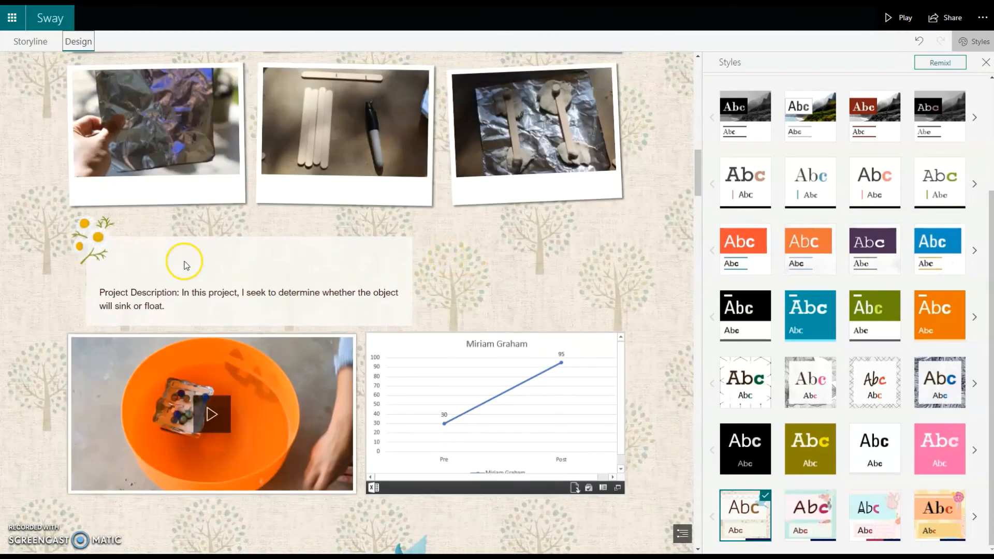
scroll(293, 298, "up", 4)
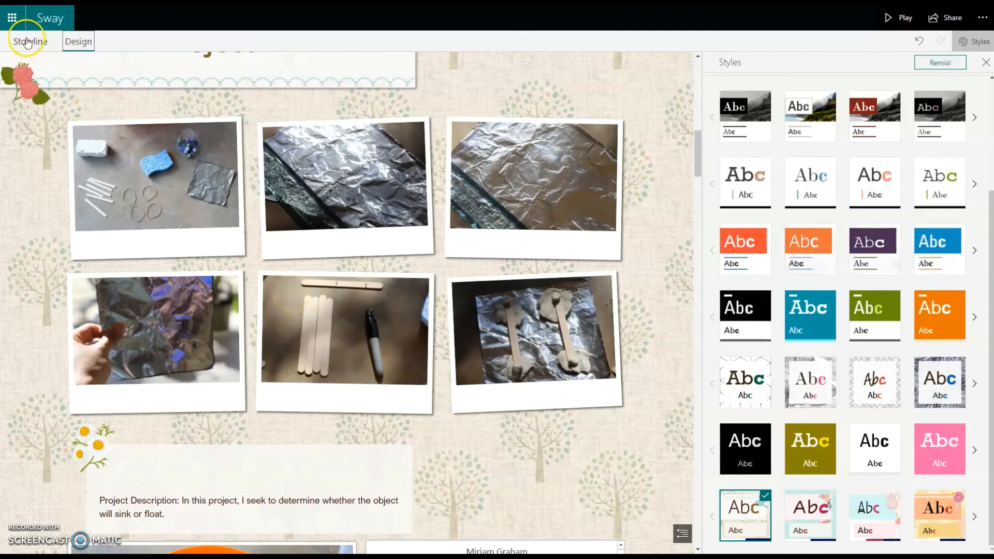
scroll(300, 239, "down", 20)
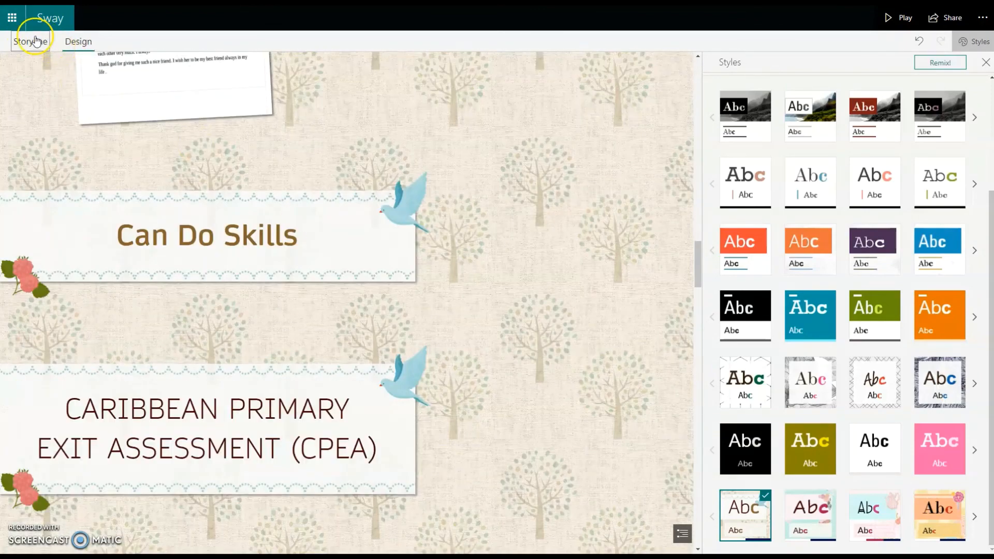
Step: Insert an Audio card in the storyline after the text card of the CAN-DO SKILLS IN SCIENCE section
left_click(35, 41)
scroll(290, 399, "down", 15)
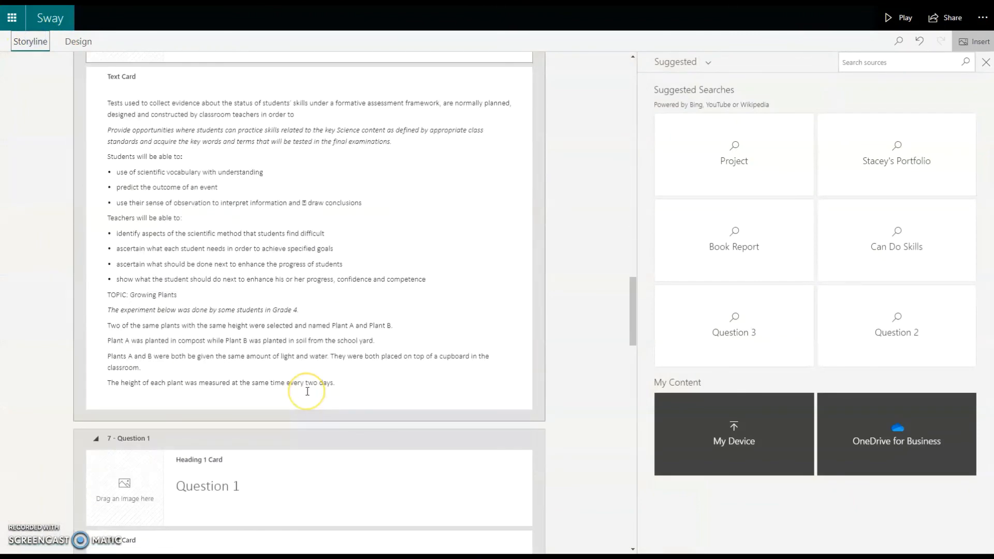
scroll(307, 392, "up", 4)
scroll(307, 391, "down", 4)
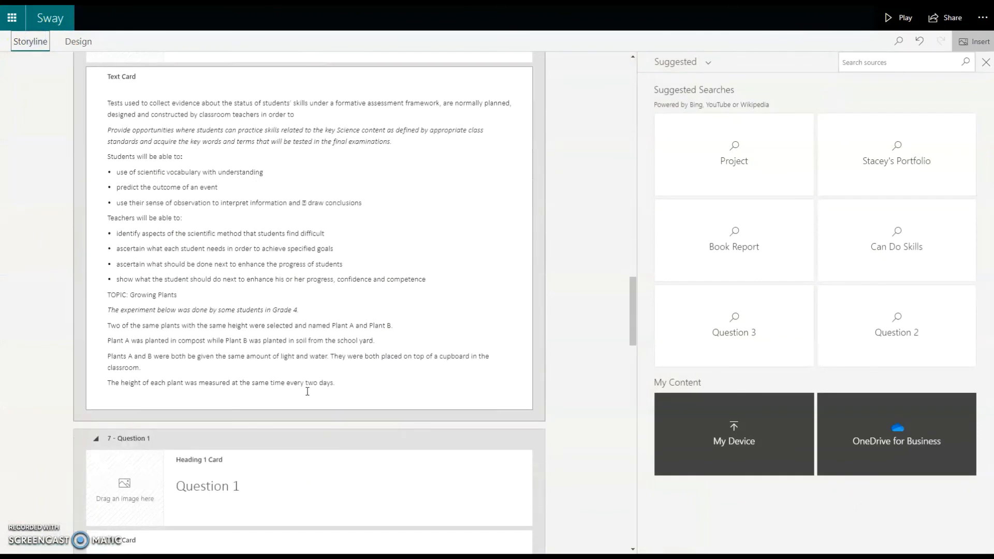
left_click(291, 425)
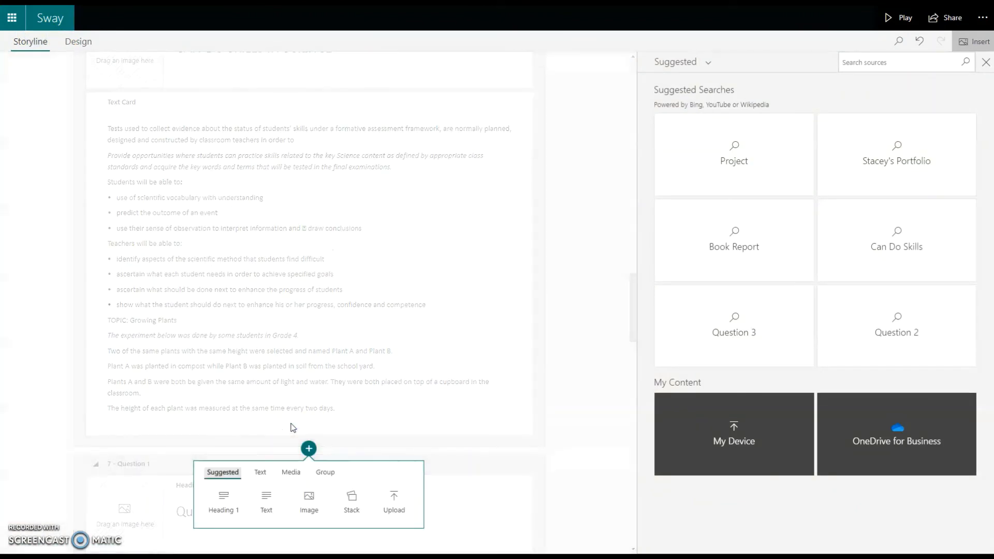
left_click(291, 473)
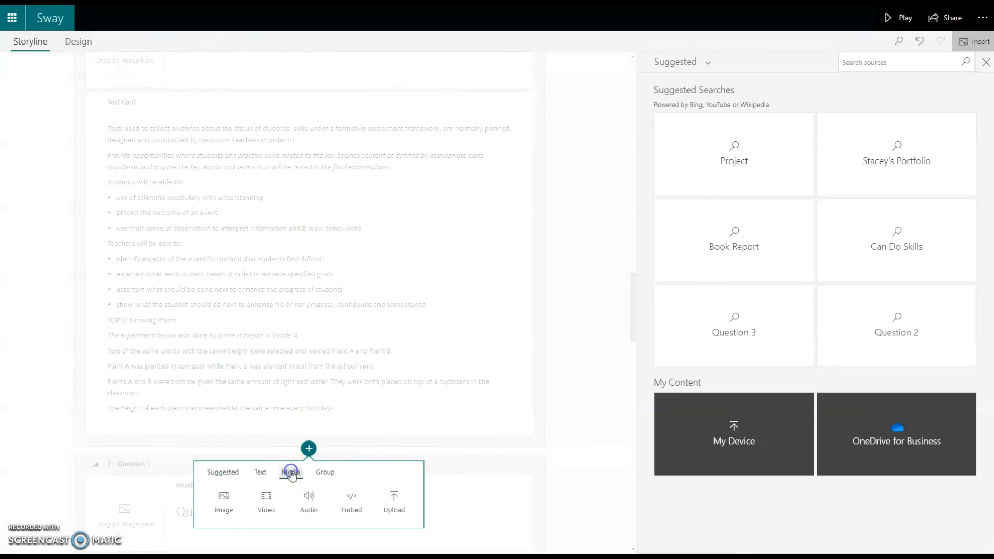
left_click(314, 508)
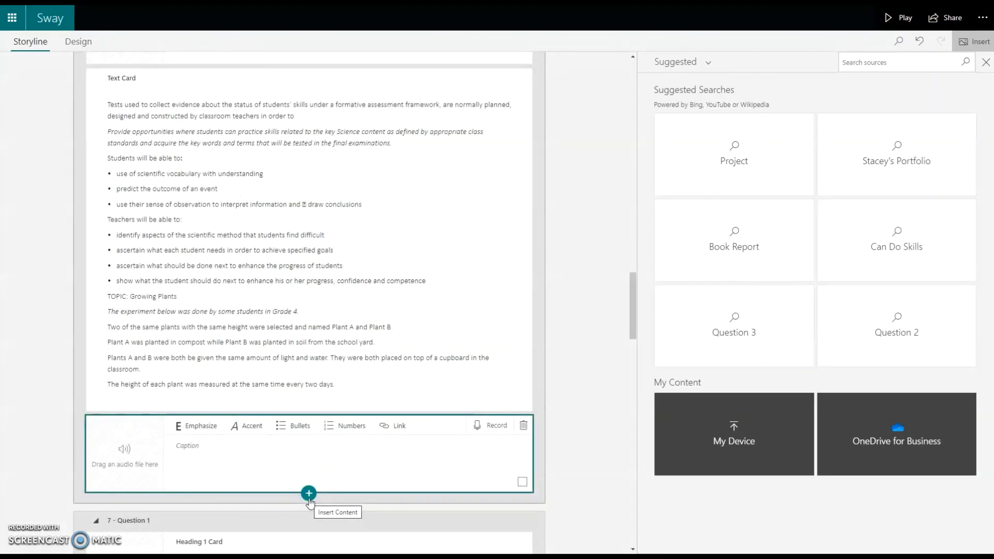
Step: Record about three seconds of audio for the new Audio card and permanently delete the recording
scroll(295, 486, "down", 2)
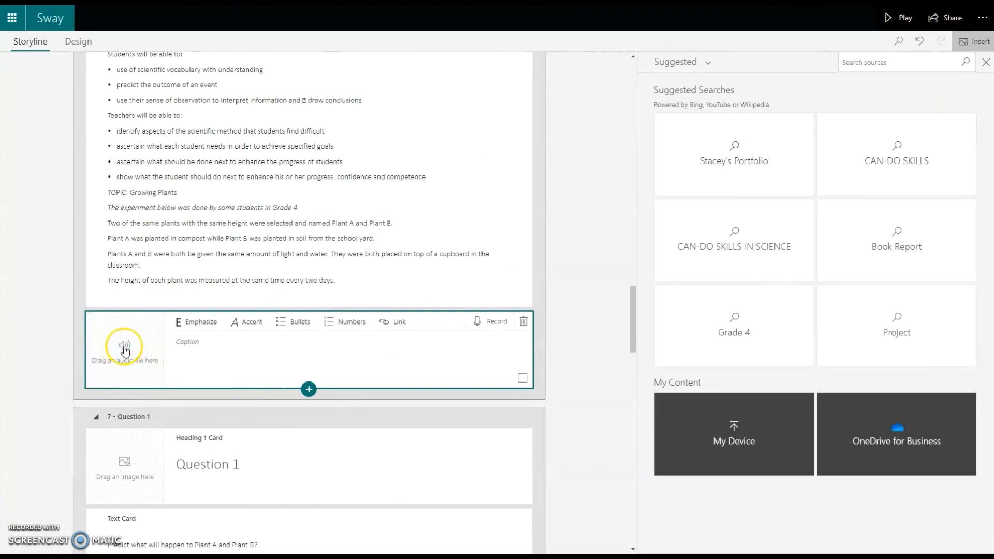
left_click(491, 322)
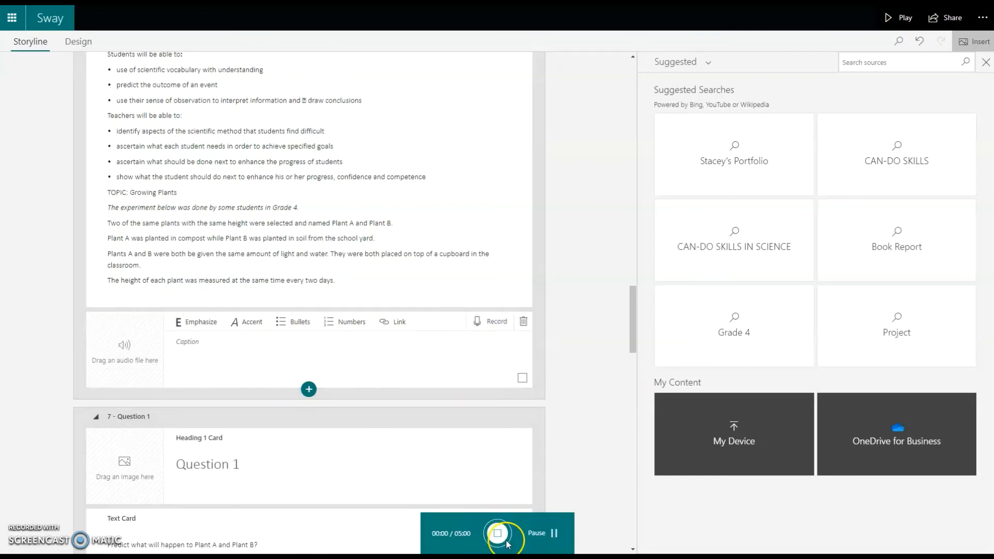
left_click(498, 538)
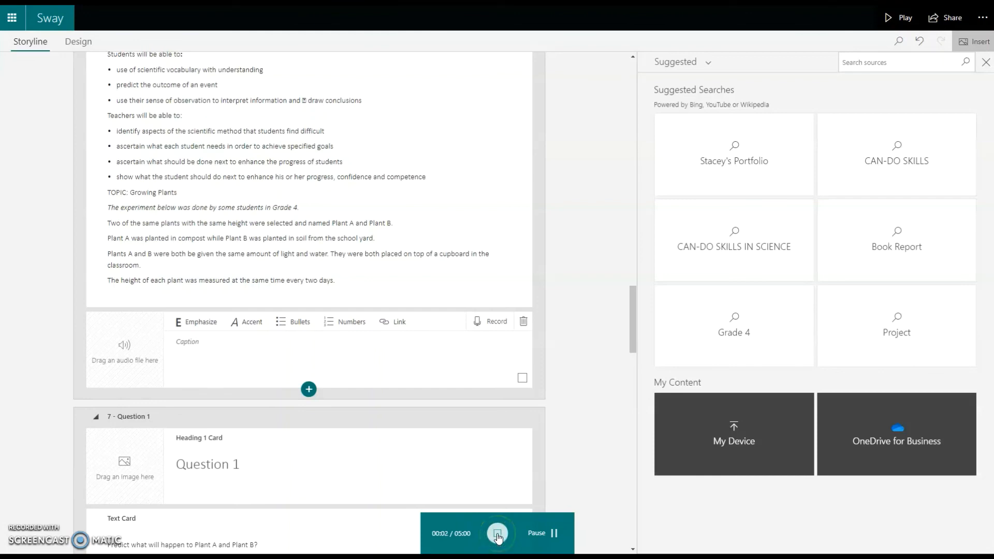
left_click(353, 533)
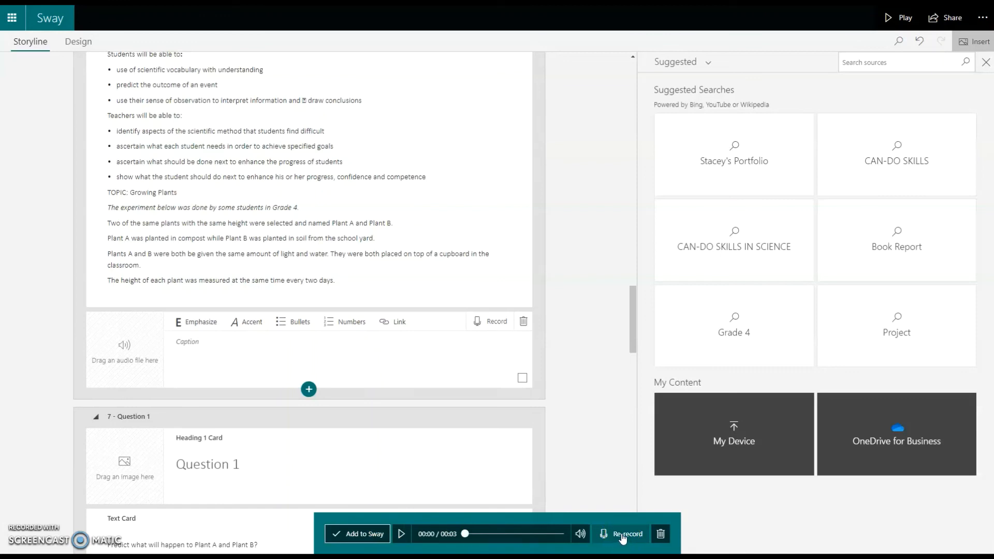
left_click(661, 534)
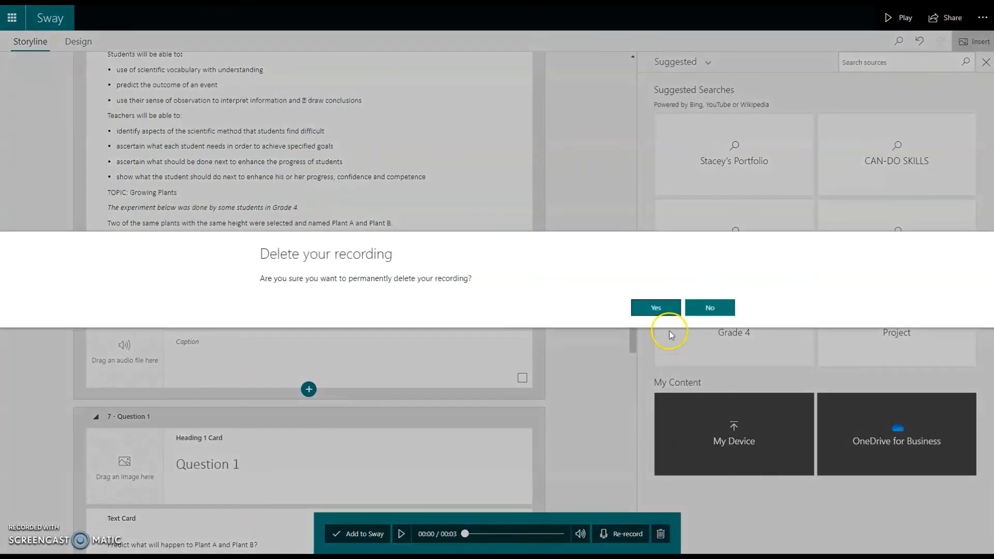
left_click(660, 307)
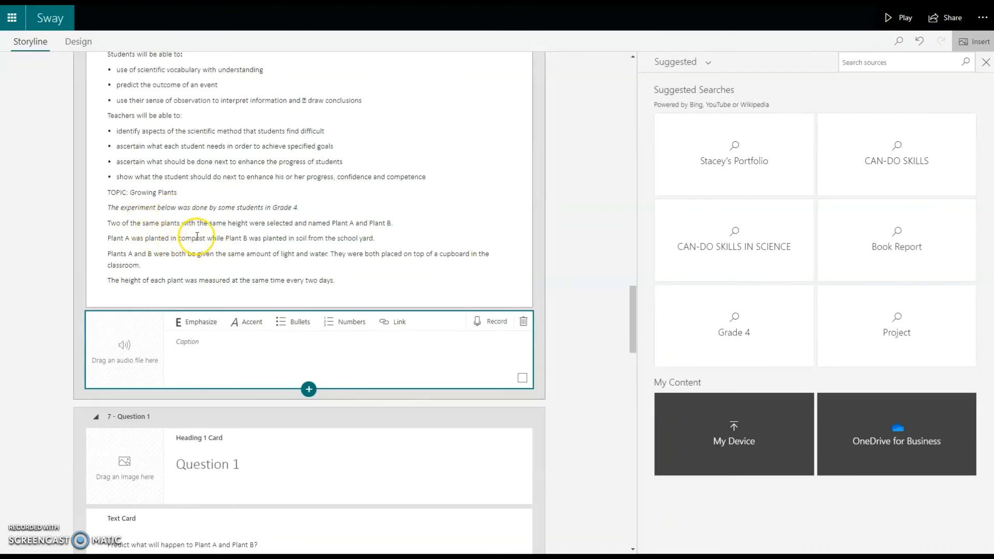
scroll(196, 236, "up", 3)
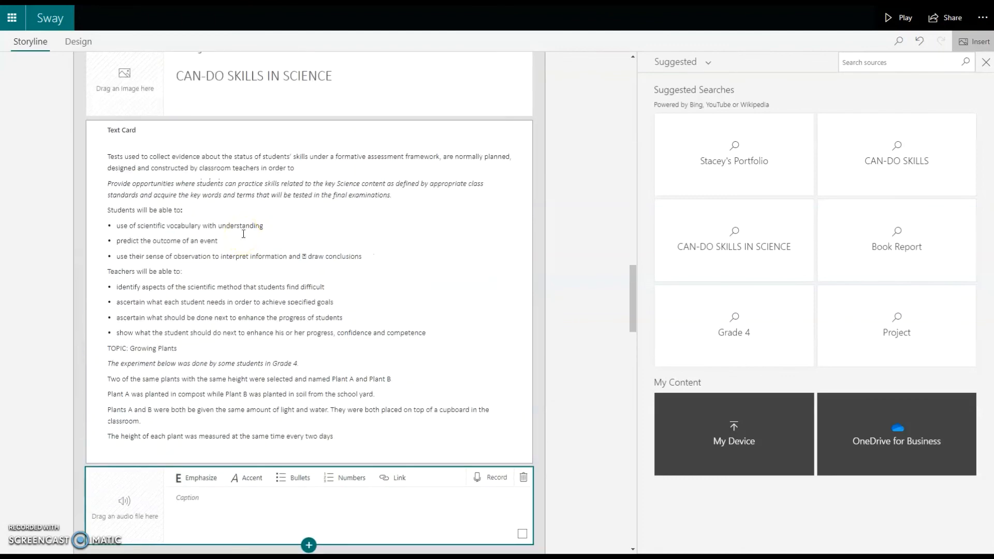
scroll(243, 233, "up", 20)
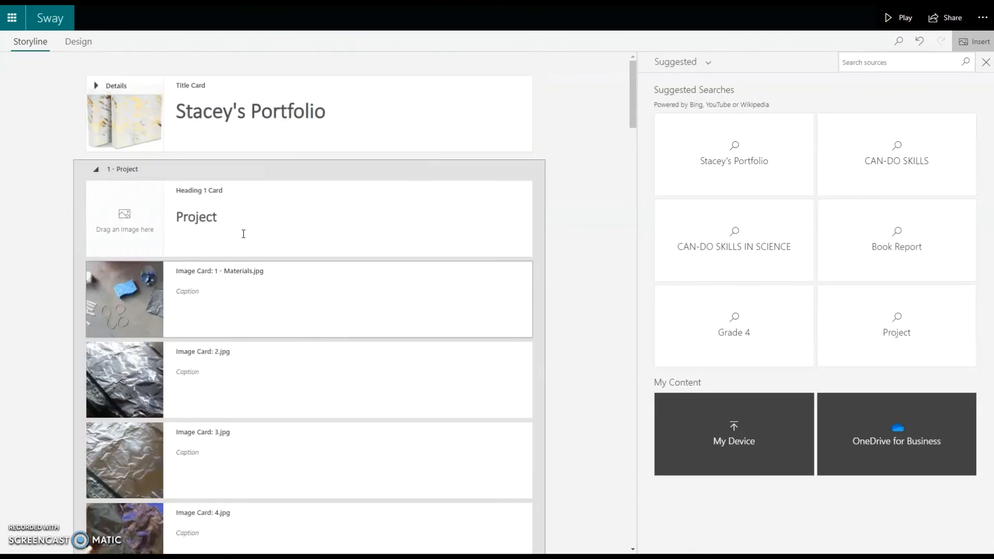